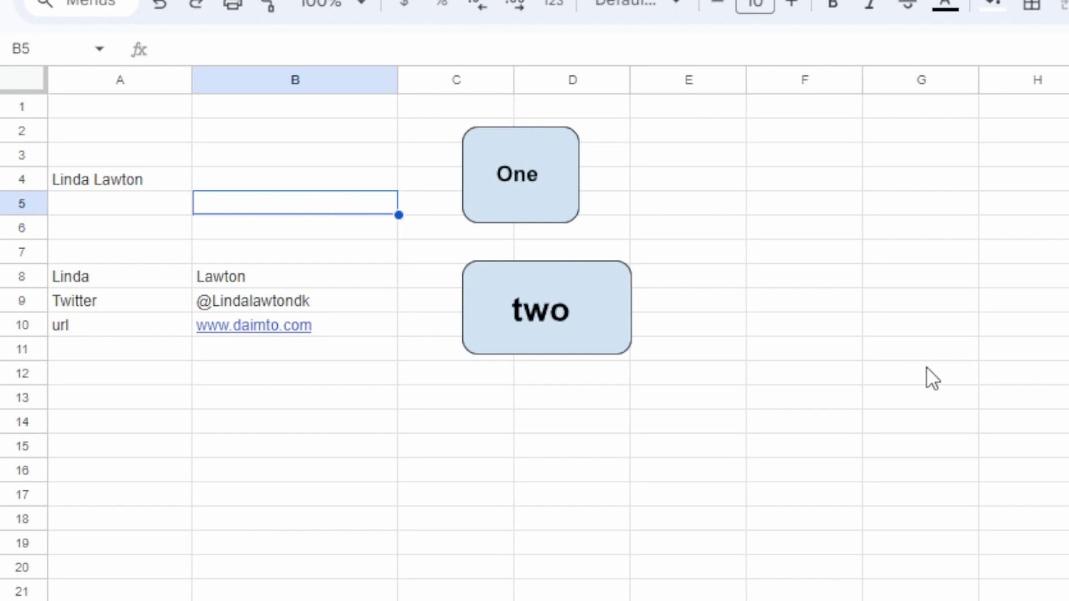
Check the name in A4, then delete the copied name from B4.
left_click(338, 184)
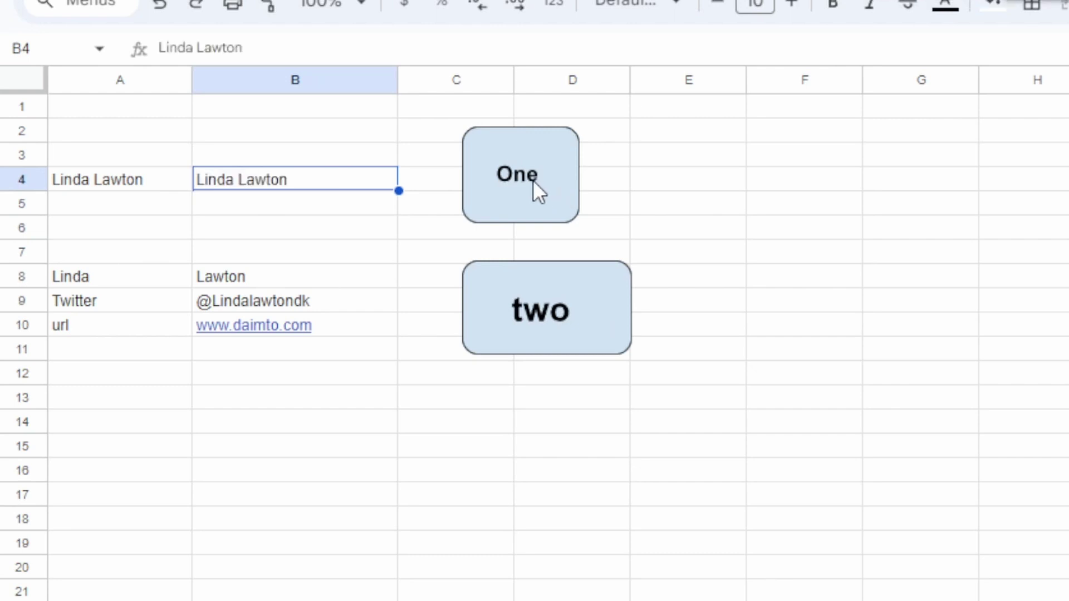
left_click(97, 190)
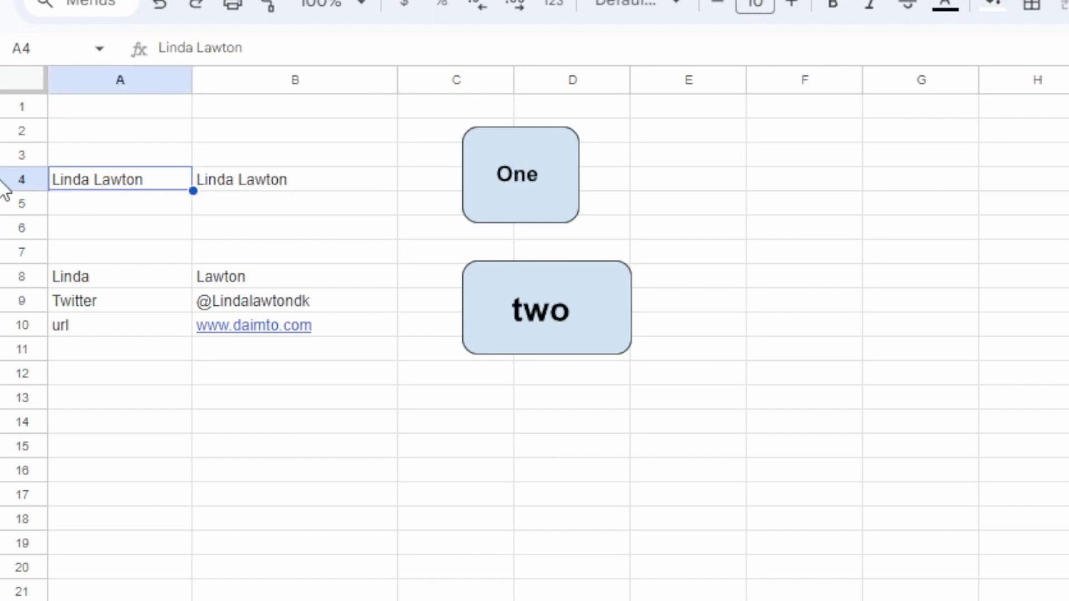
left_click(308, 179)
double_click(309, 179)
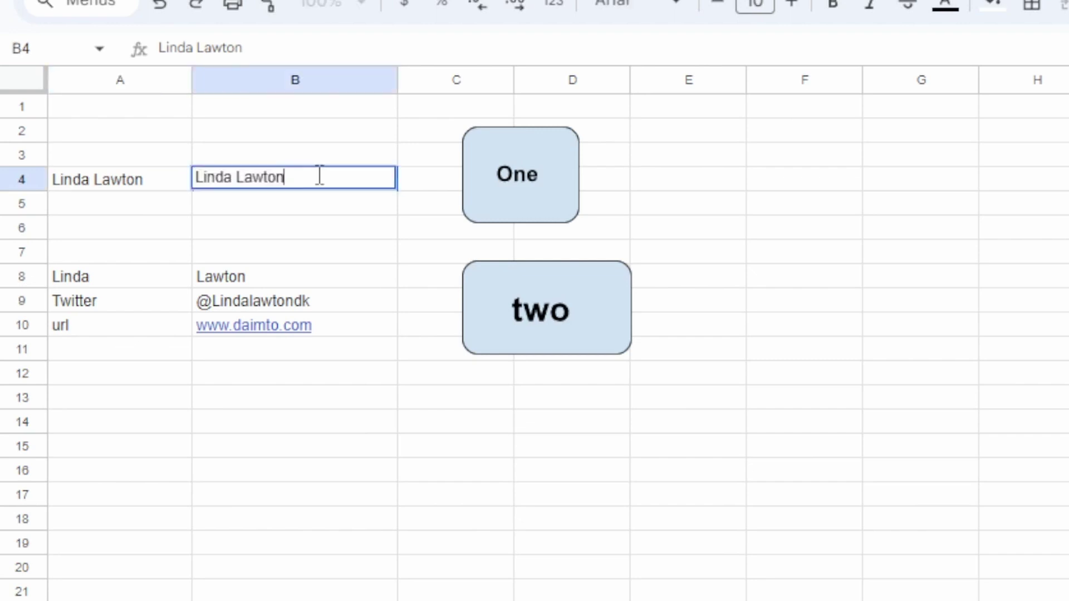
left_click_drag(304, 176, 164, 181)
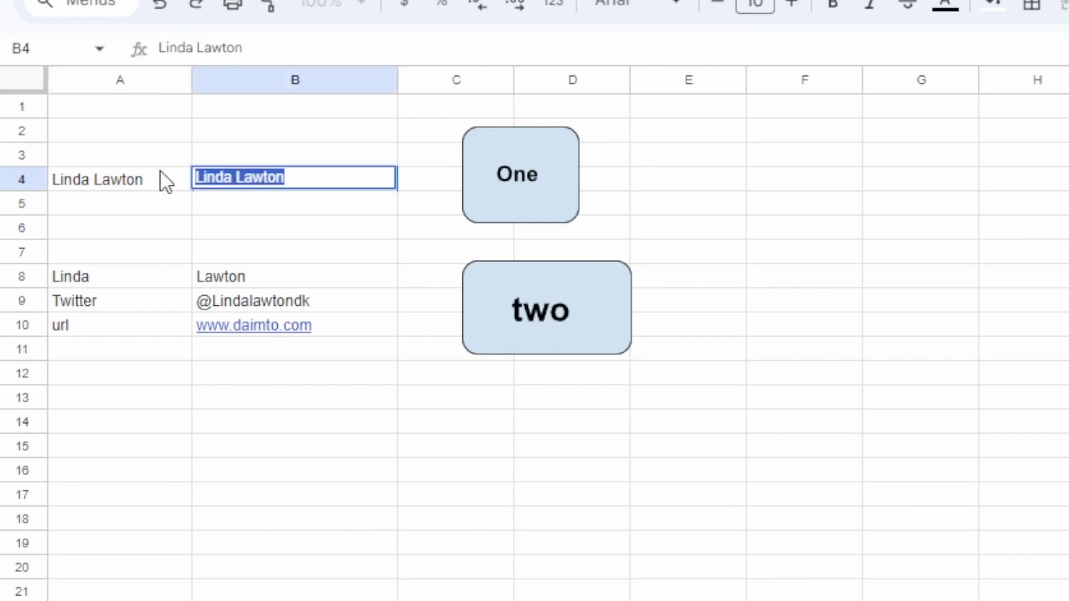
key("BackSpace")
left_click(356, 140)
left_click(342, 179)
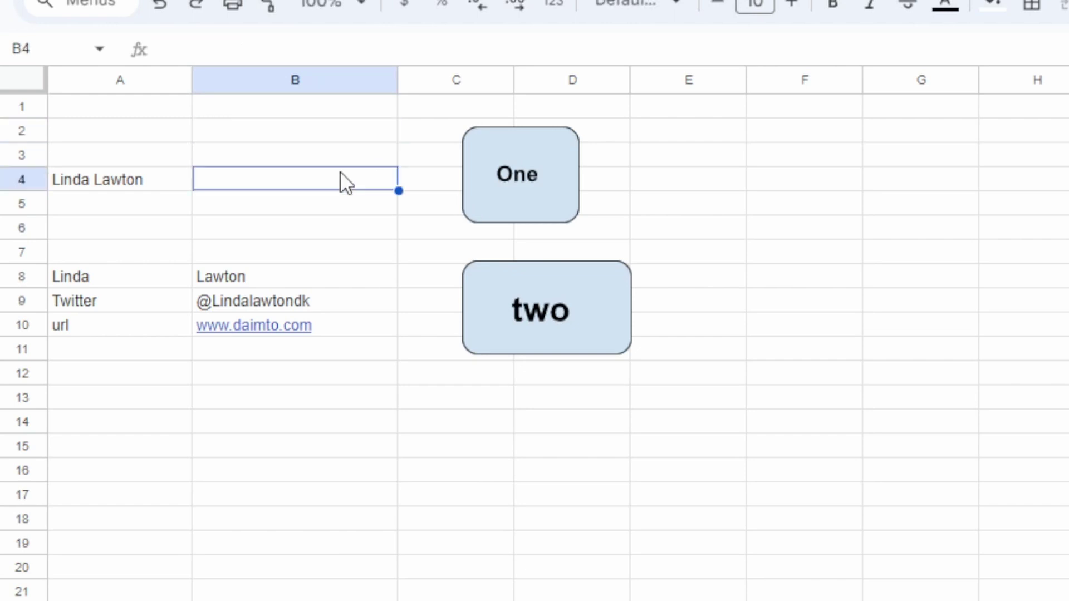
left_click(526, 180)
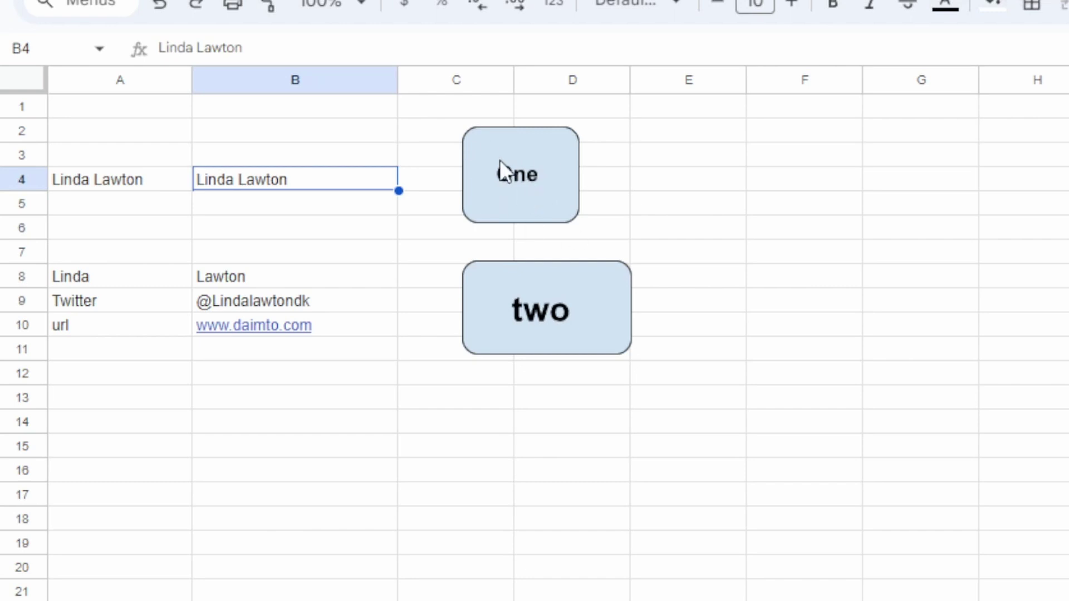
Run the two drawing script, copying the A8:B10 contact block into B17:C19.
left_click(94, 282)
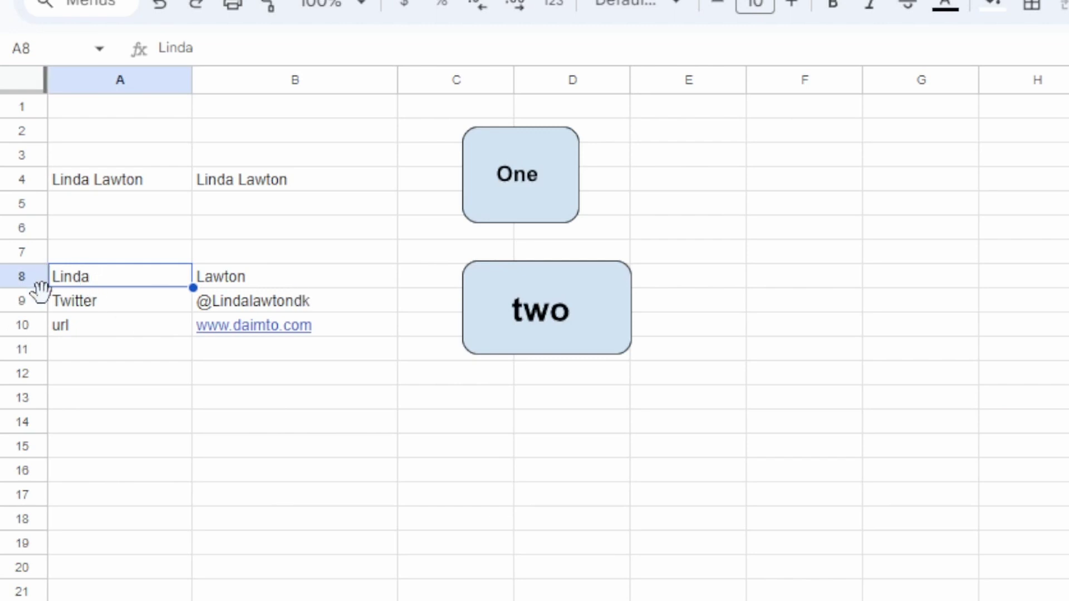
left_click(560, 313)
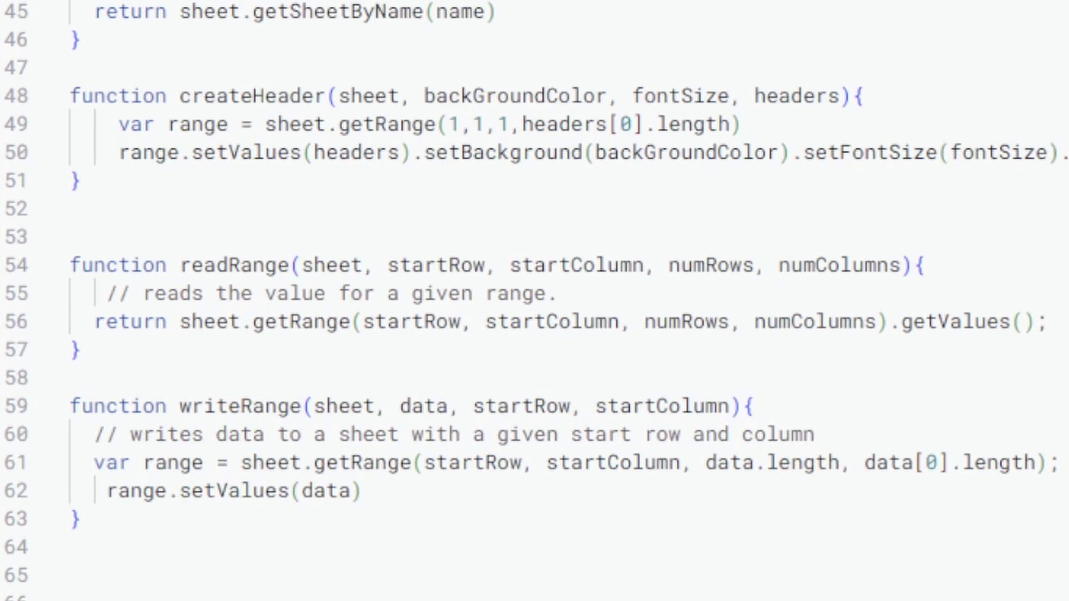
left_click(594, 127)
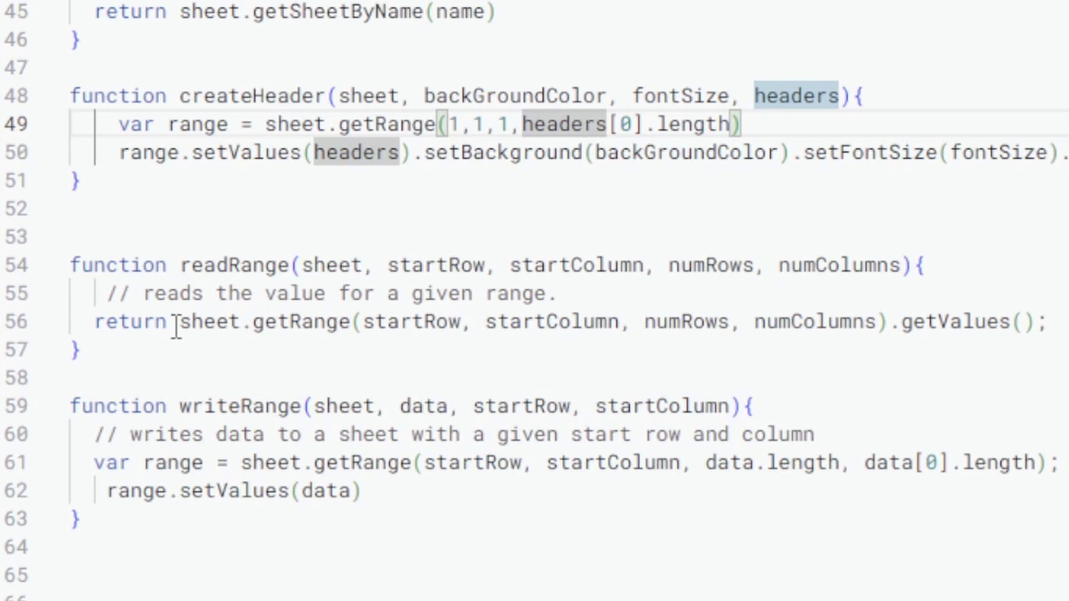
left_click_drag(180, 323, 1052, 323)
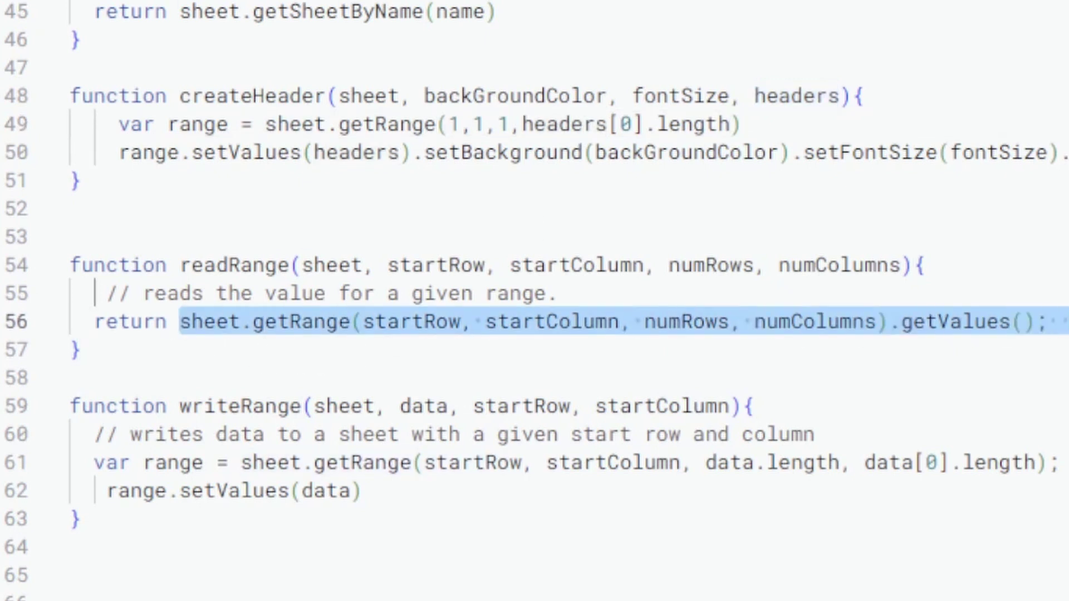
double_click(943, 322)
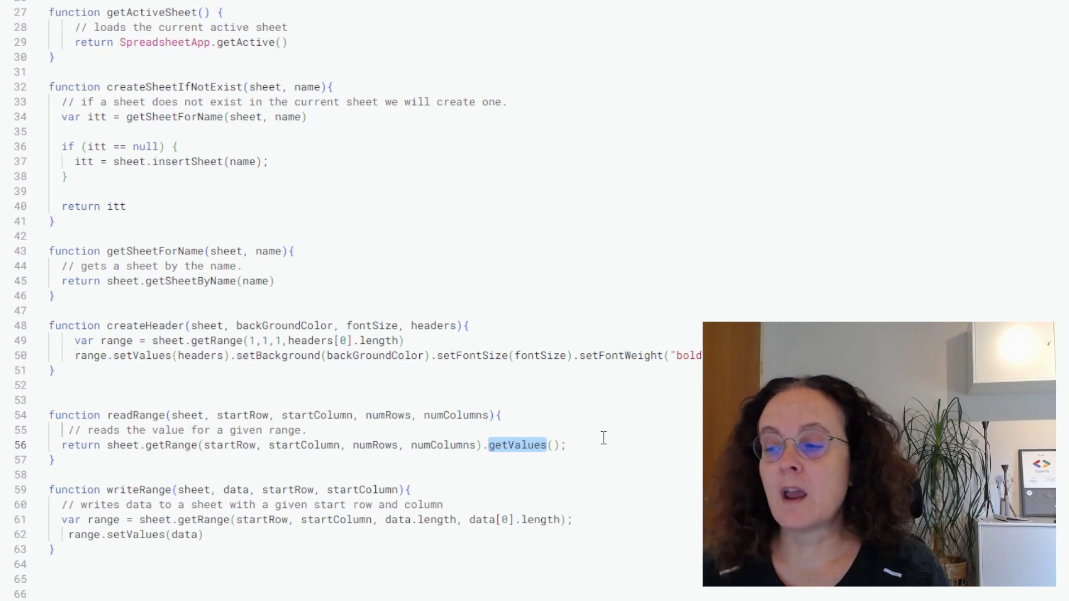
left_click_drag(106, 444, 611, 444)
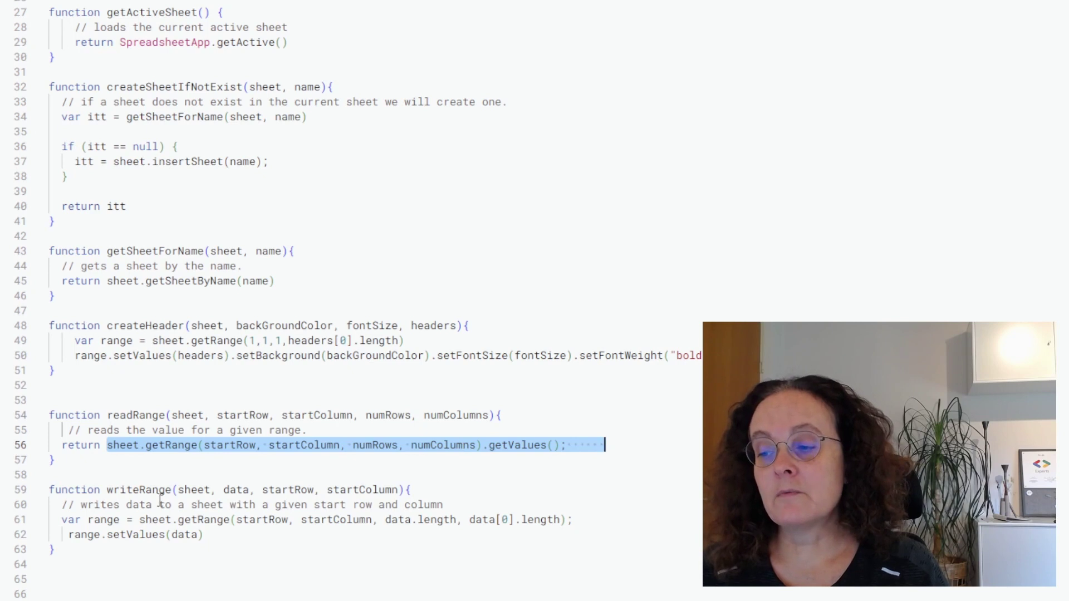
left_click_drag(105, 489, 412, 489)
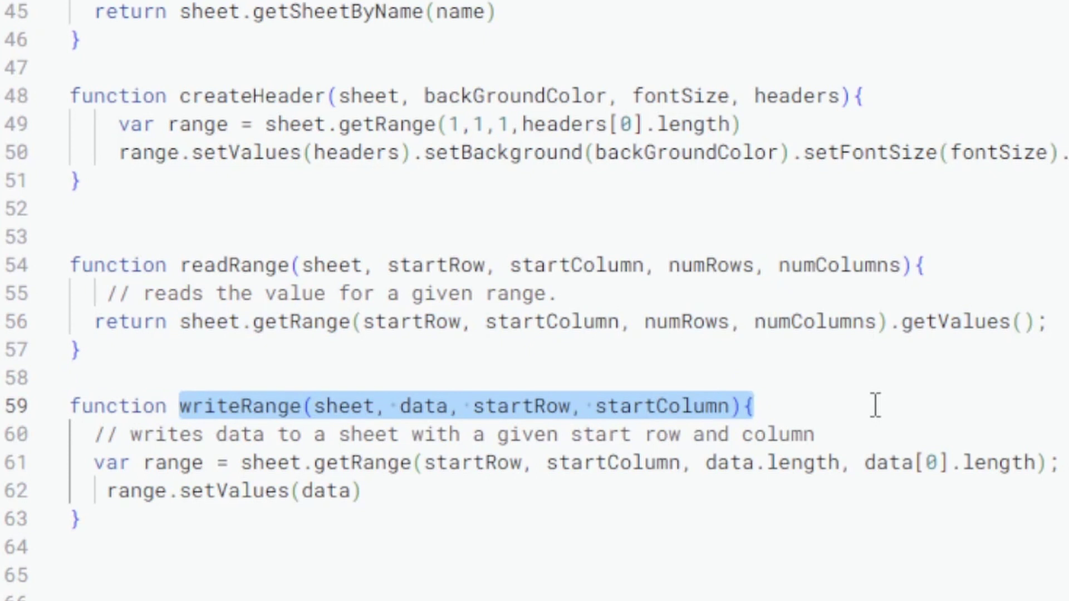
left_click_drag(695, 462, 839, 463)
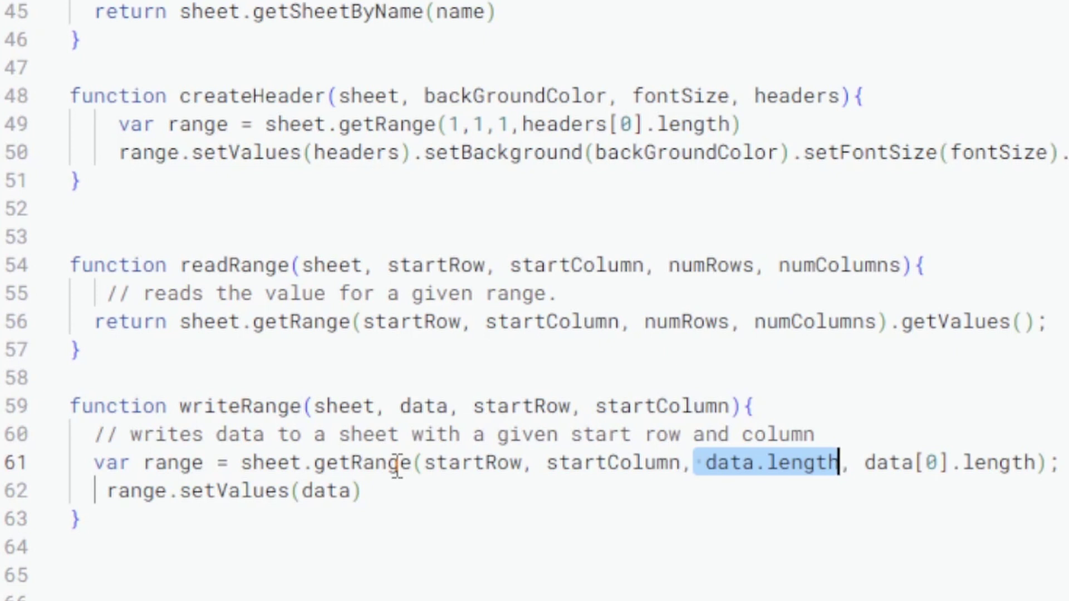
double_click(359, 462)
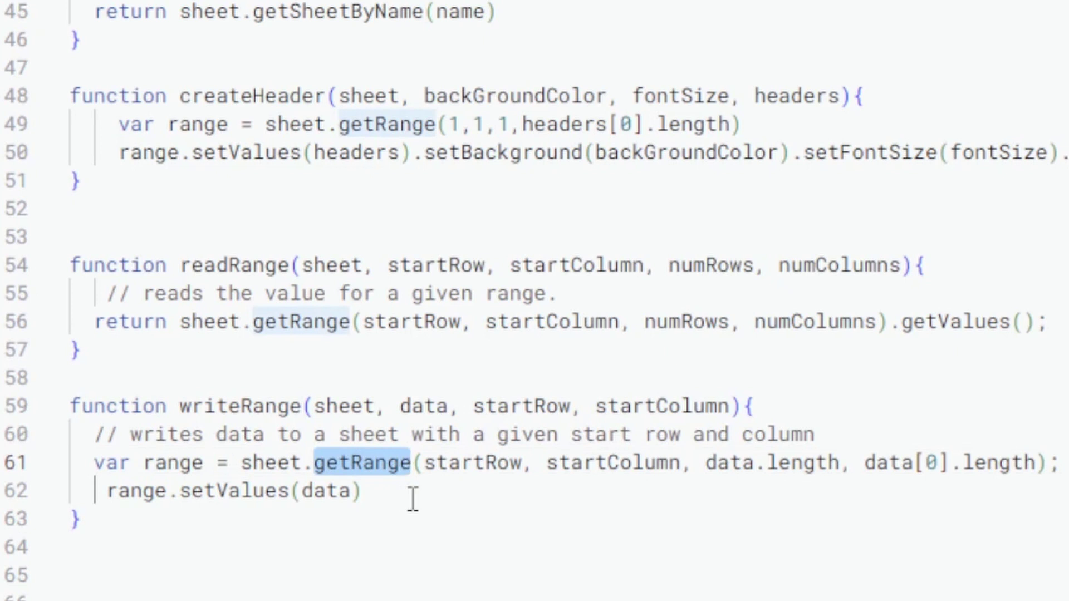
left_click(463, 461)
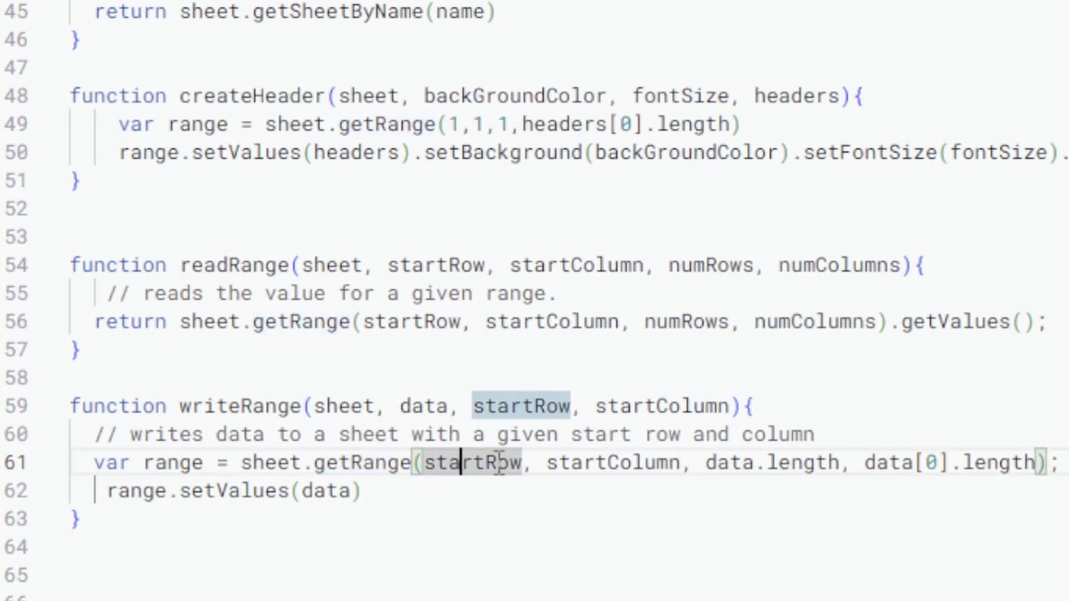
left_click(619, 462)
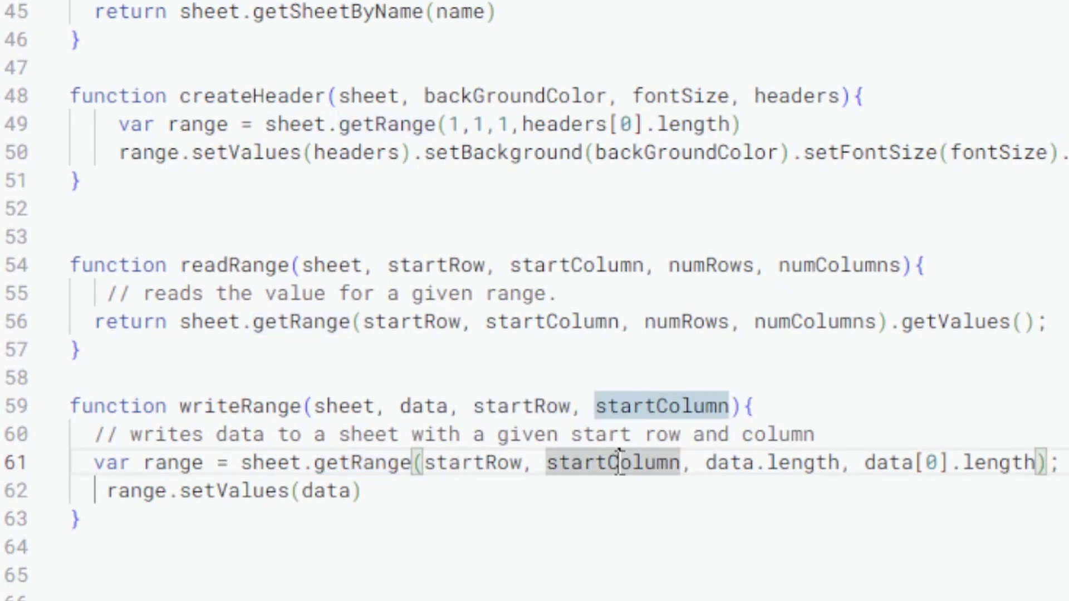
left_click(780, 462)
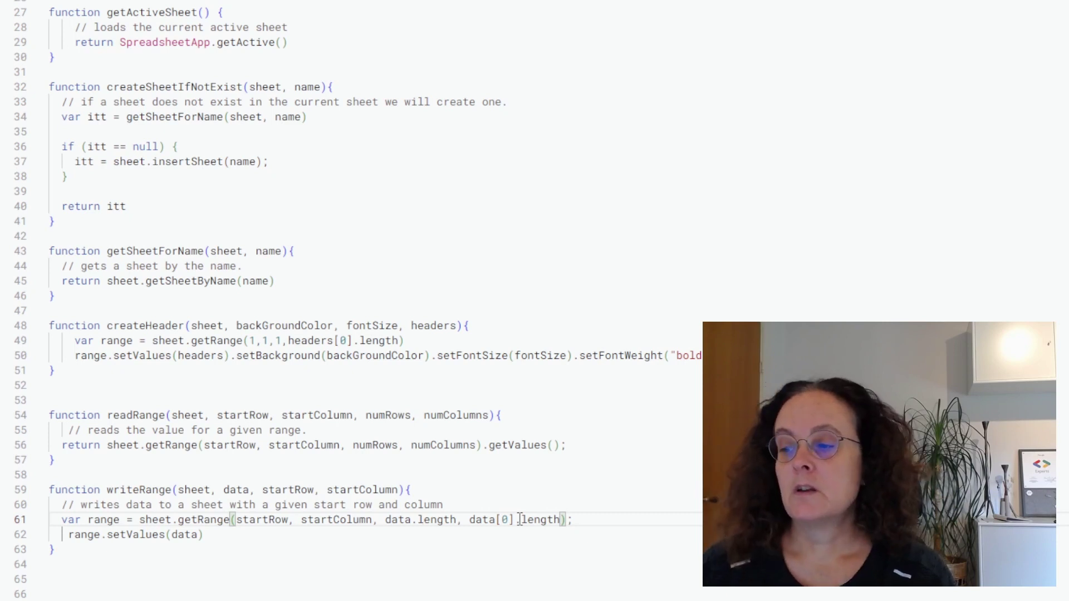
left_click(228, 490)
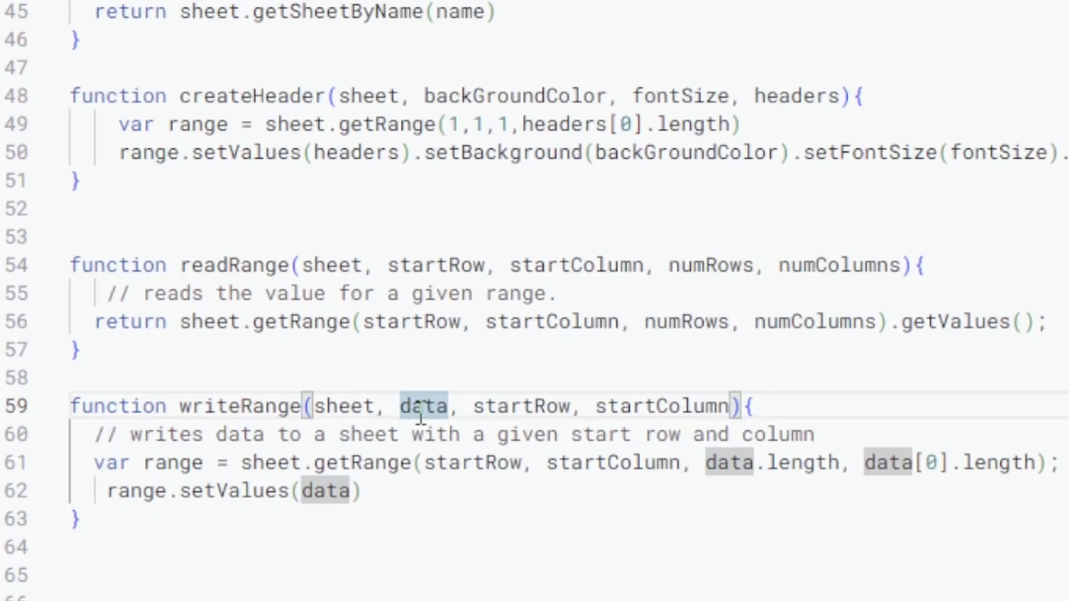
left_click(807, 437)
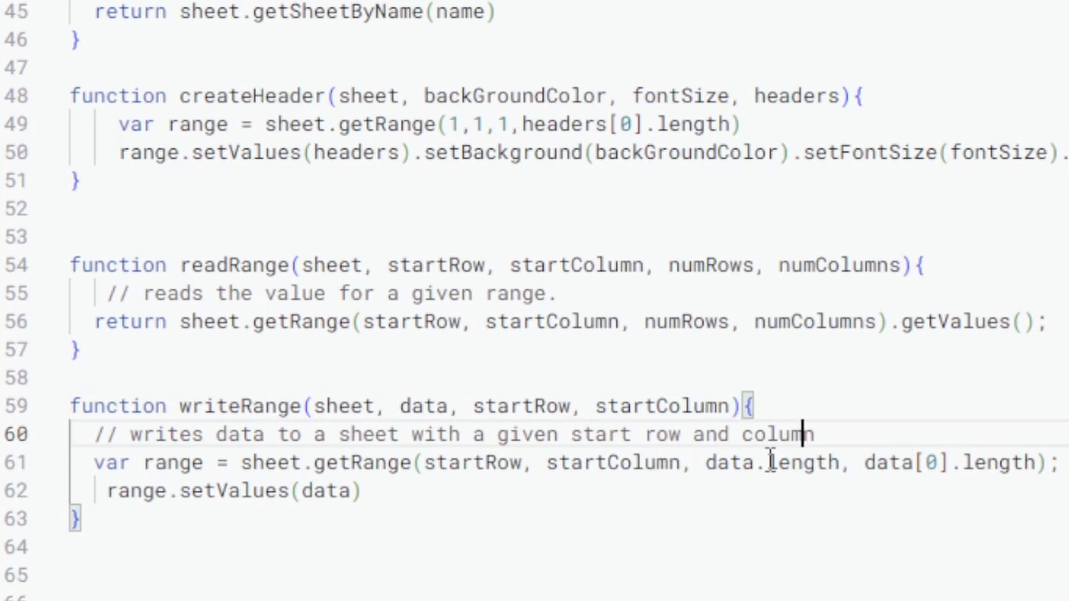
mouse_move(865, 462)
left_mouse_down()
mouse_move(1041, 462)
mouse_move(1043, 453)
left_mouse_up()
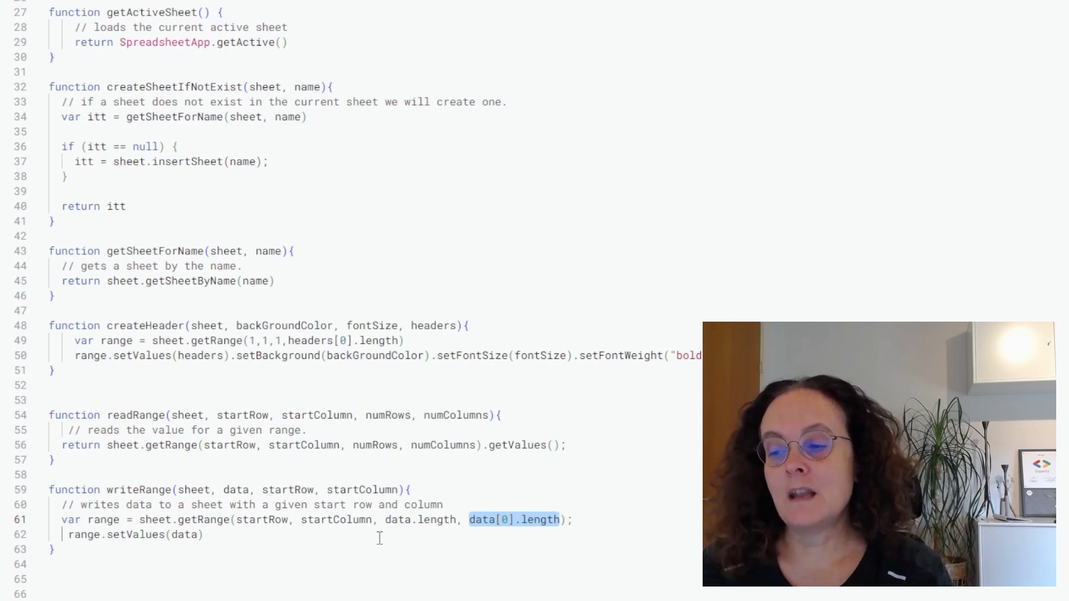
double_click(164, 535)
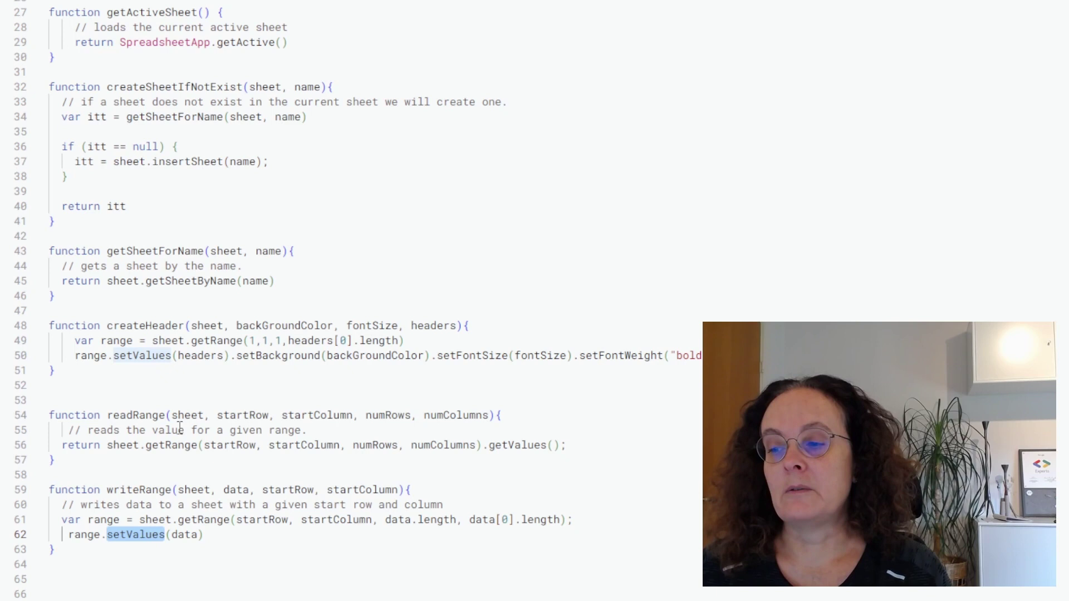
double_click(138, 414)
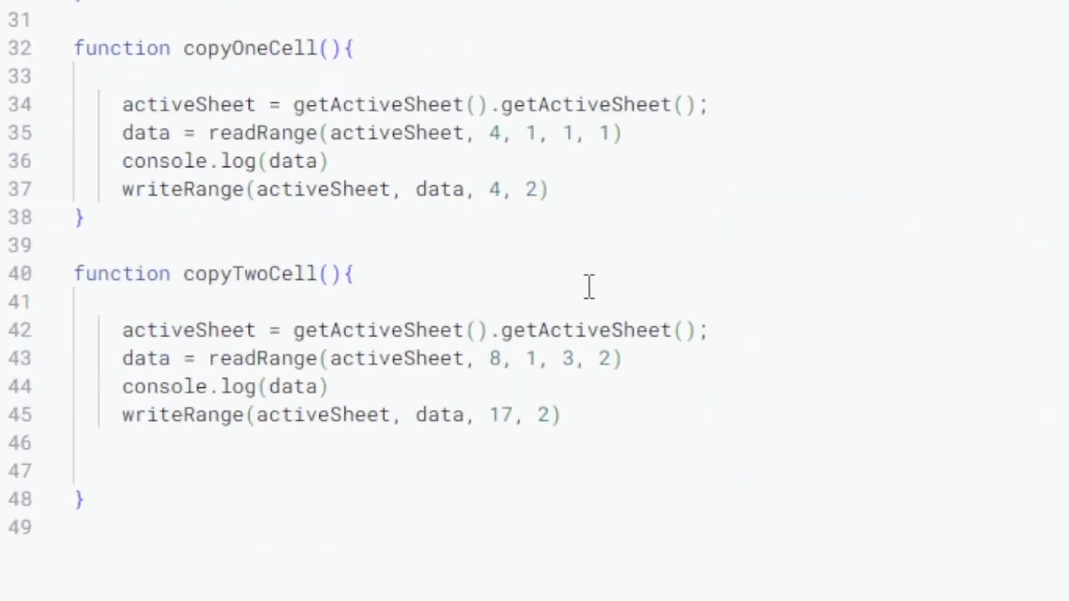
Highlight the copyOneCell function and its getActiveSheet line.
left_click(542, 219)
left_click(606, 196)
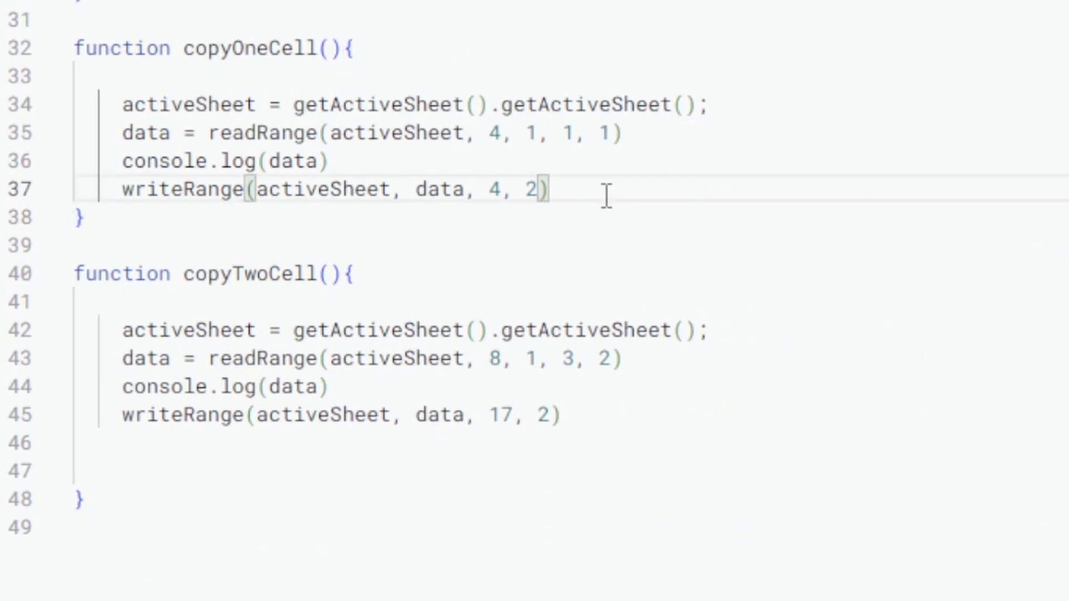
left_click_drag(207, 223, 28, 50)
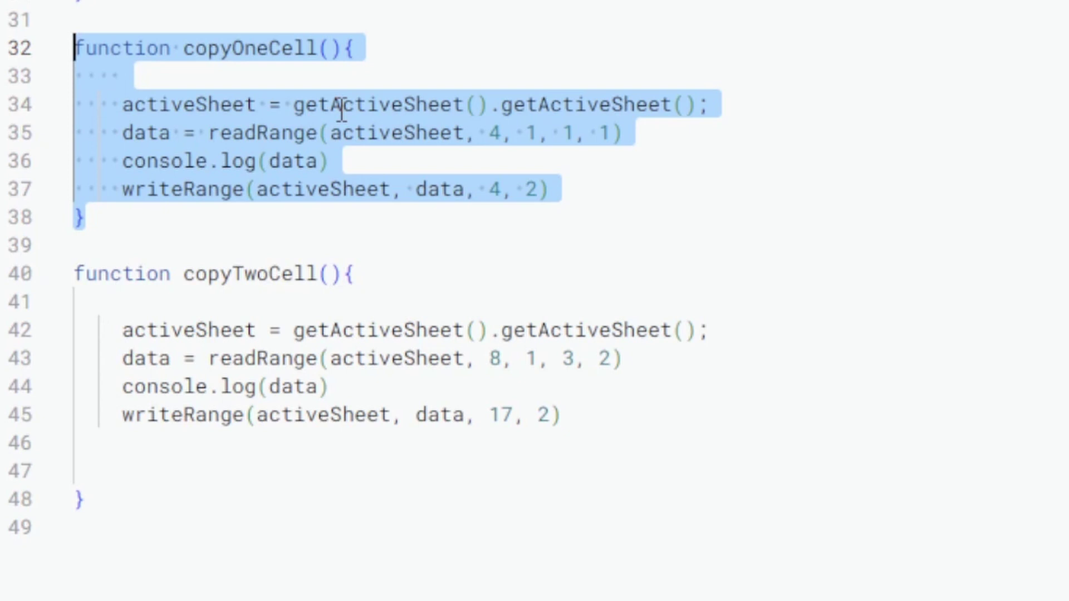
left_click(296, 104)
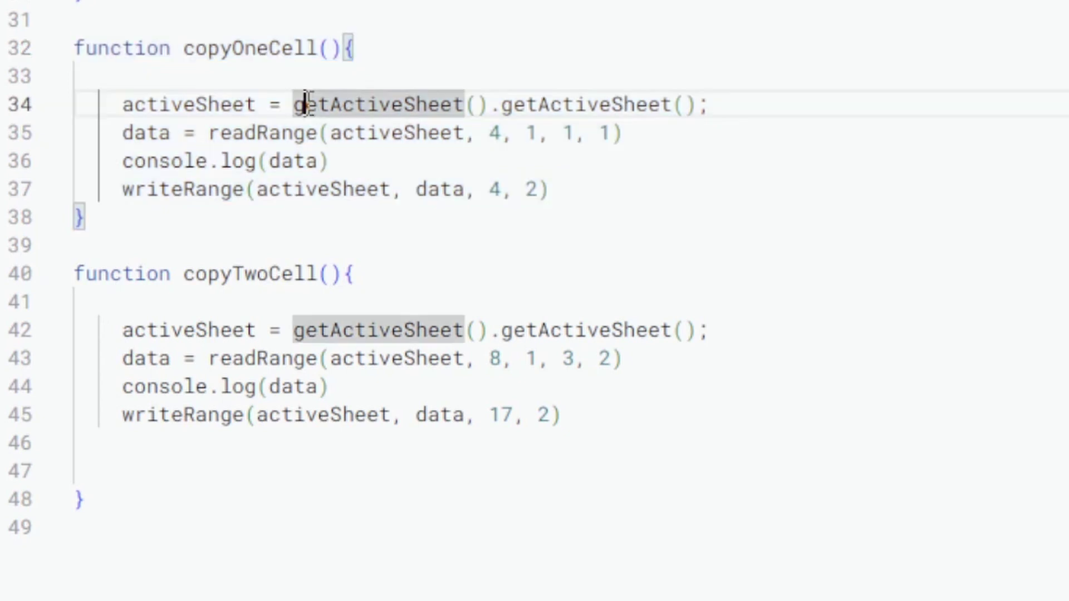
left_click_drag(124, 105, 735, 102)
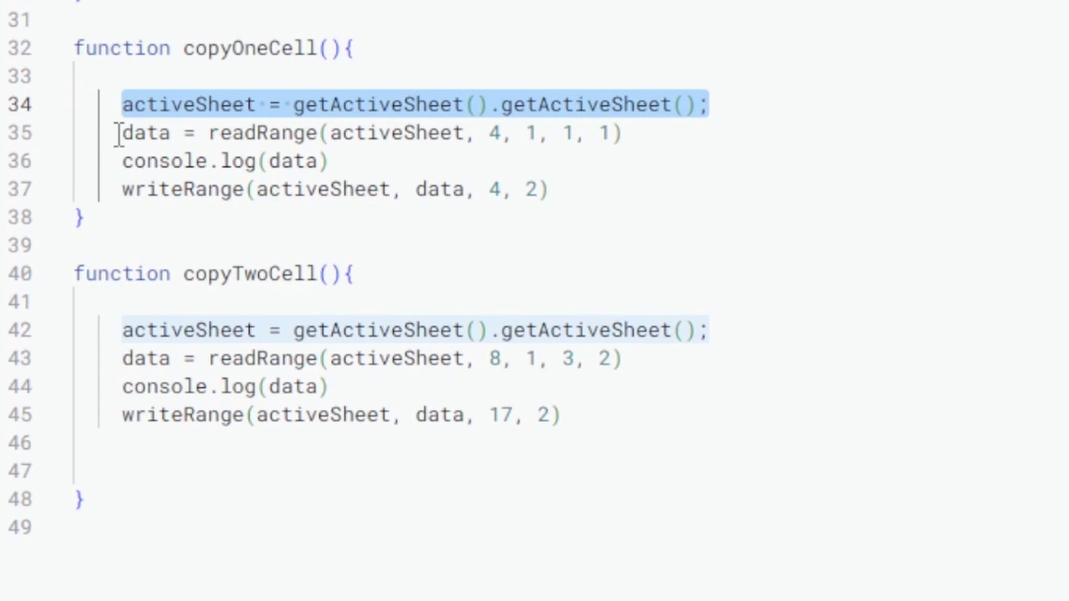
Highlight the readRange call on line 35 and its arguments 4, 1 and 1.
left_click_drag(122, 134, 501, 133)
left_click(628, 136)
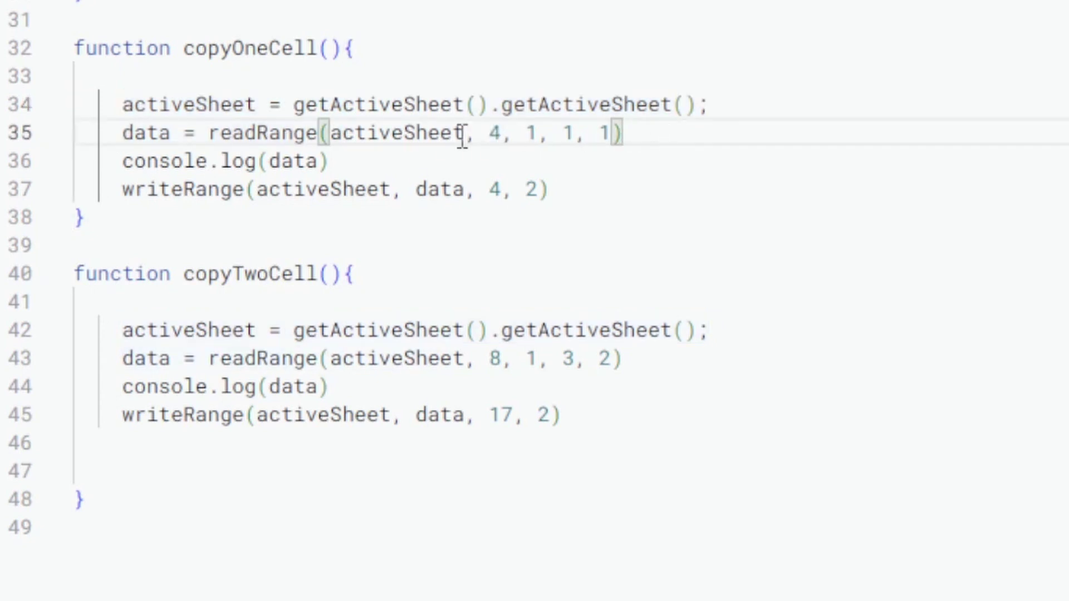
double_click(289, 134)
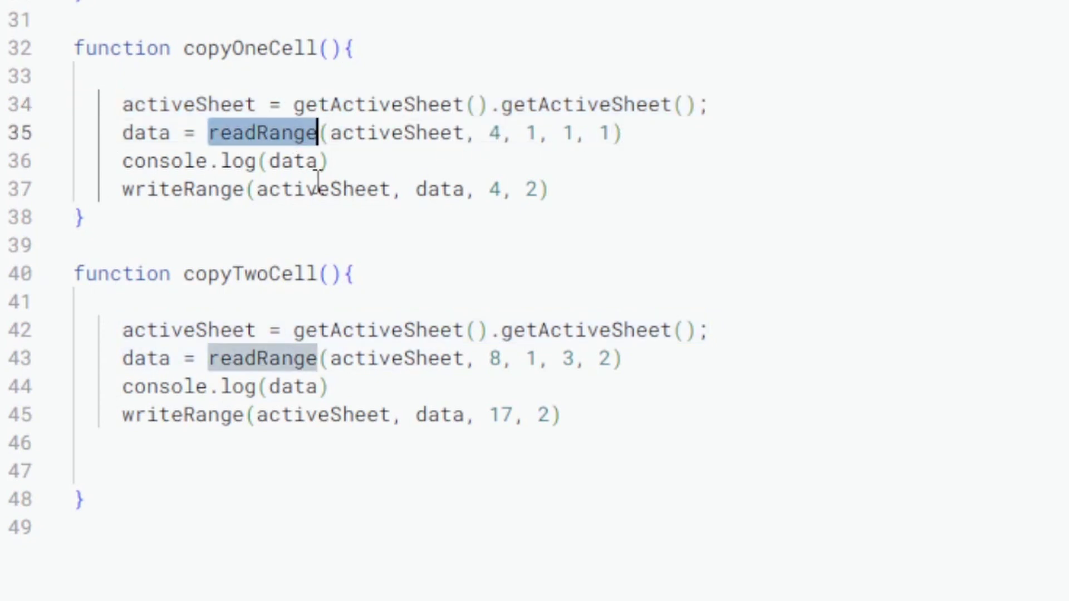
double_click(494, 132)
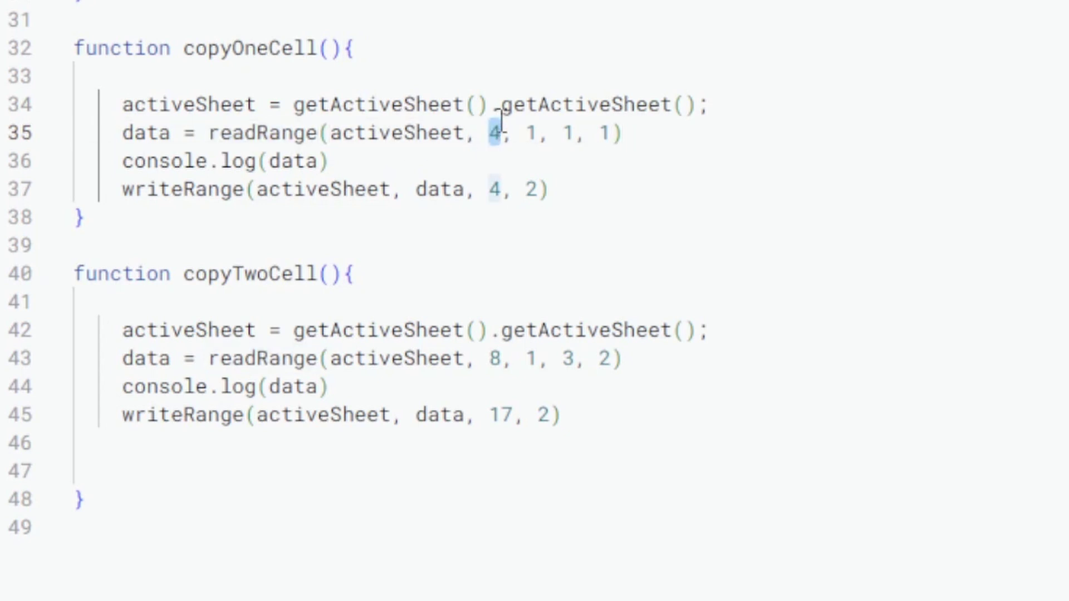
double_click(532, 134)
double_click(564, 134)
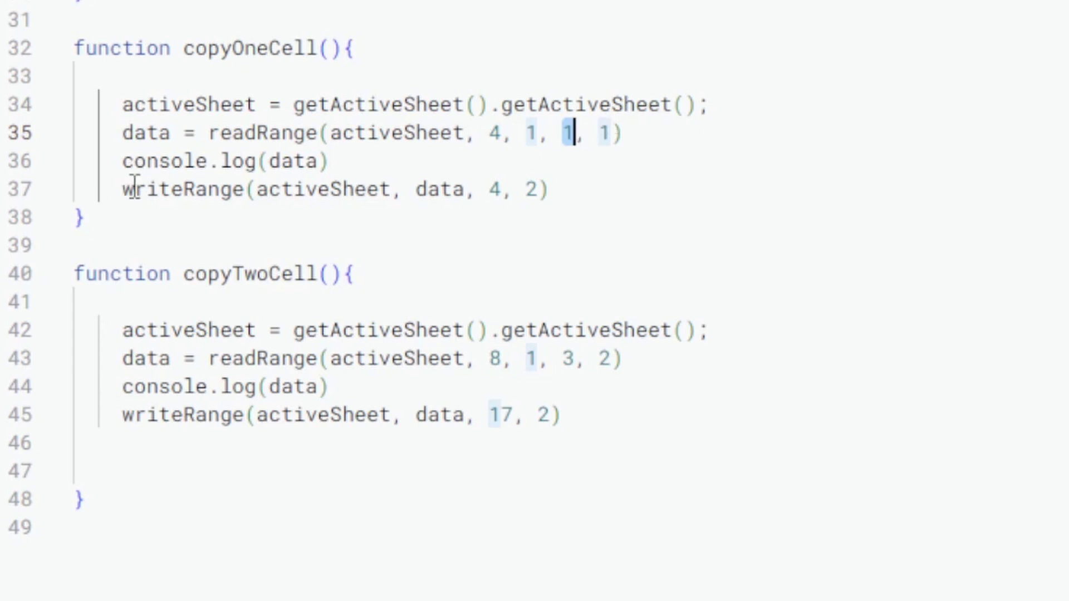
Highlight console.log(data) and the writeRange call's destination row 4 and column 2.
left_click_drag(124, 162, 451, 154)
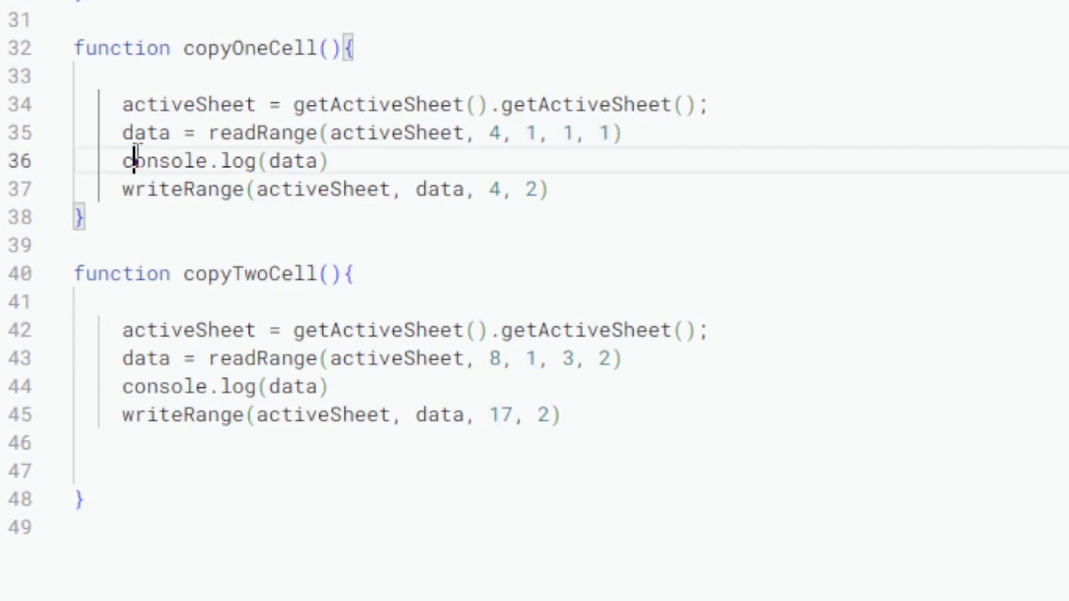
left_click(451, 161)
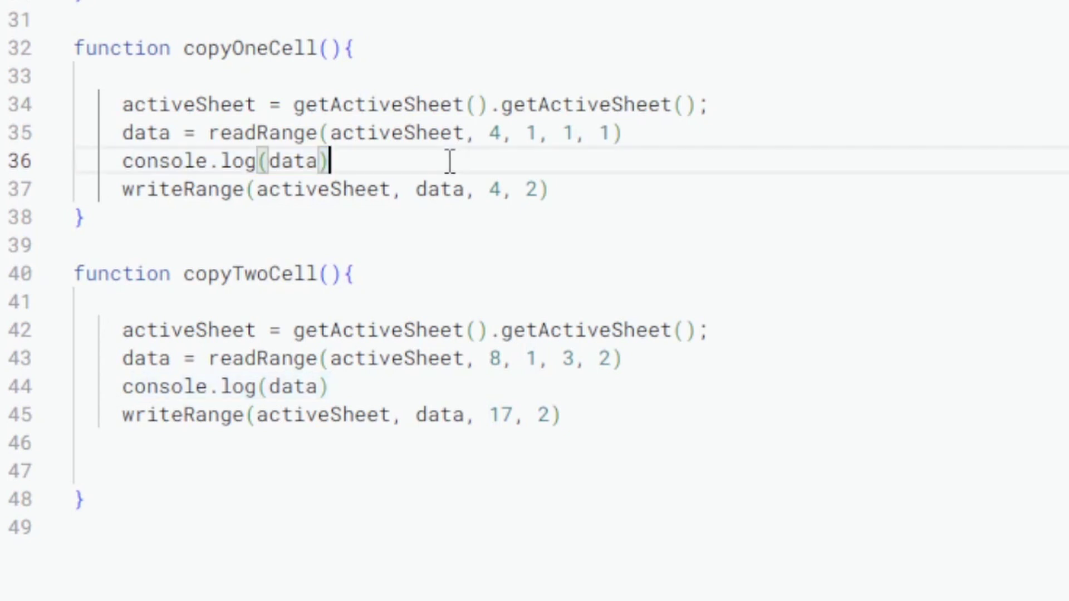
left_click_drag(122, 189, 196, 193)
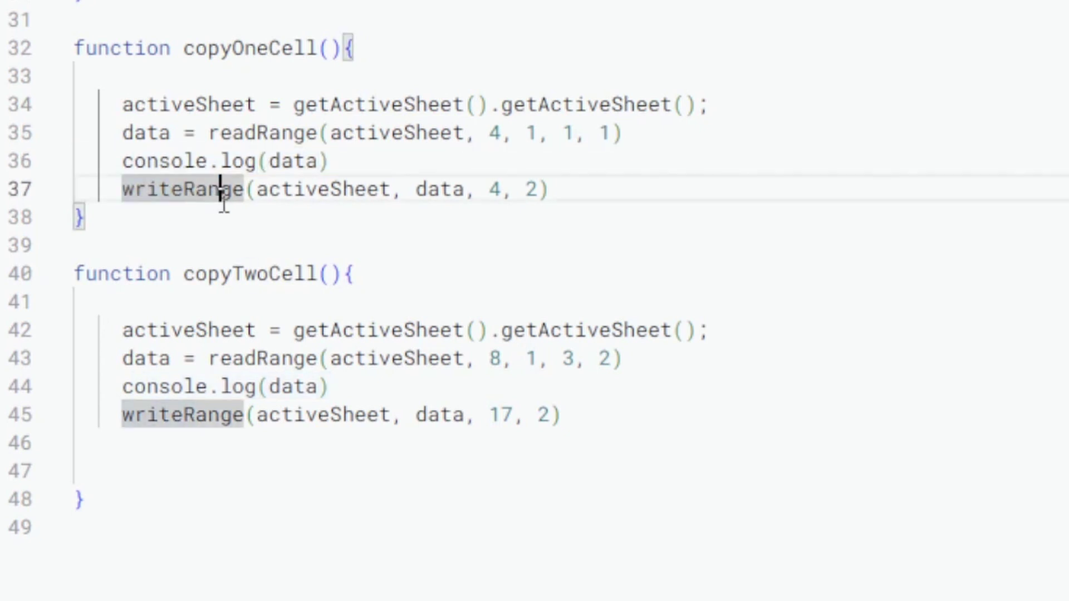
double_click(222, 200)
left_click(305, 188)
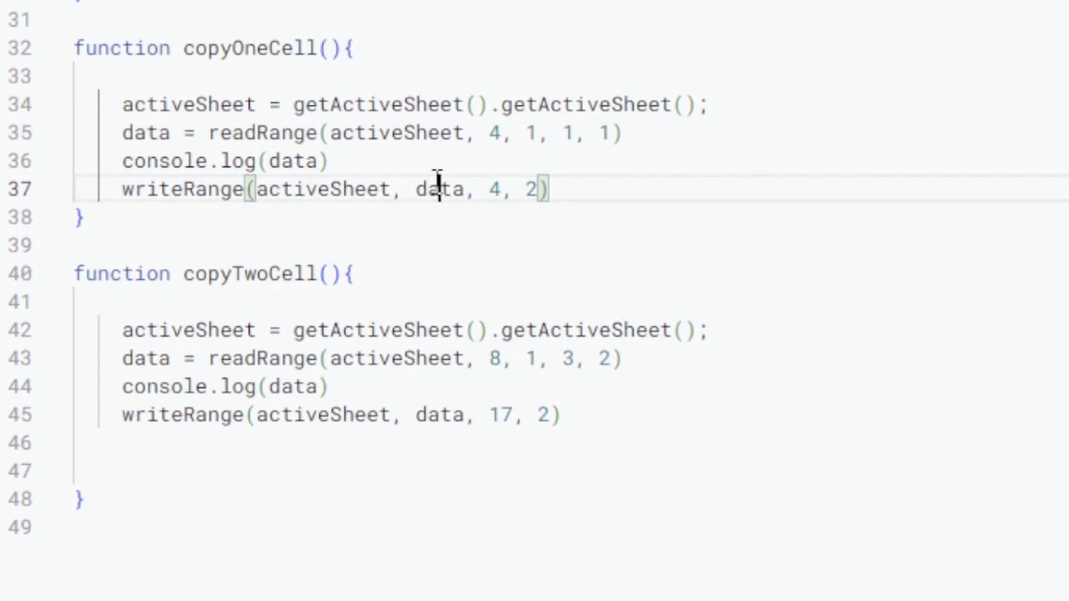
double_click(496, 190)
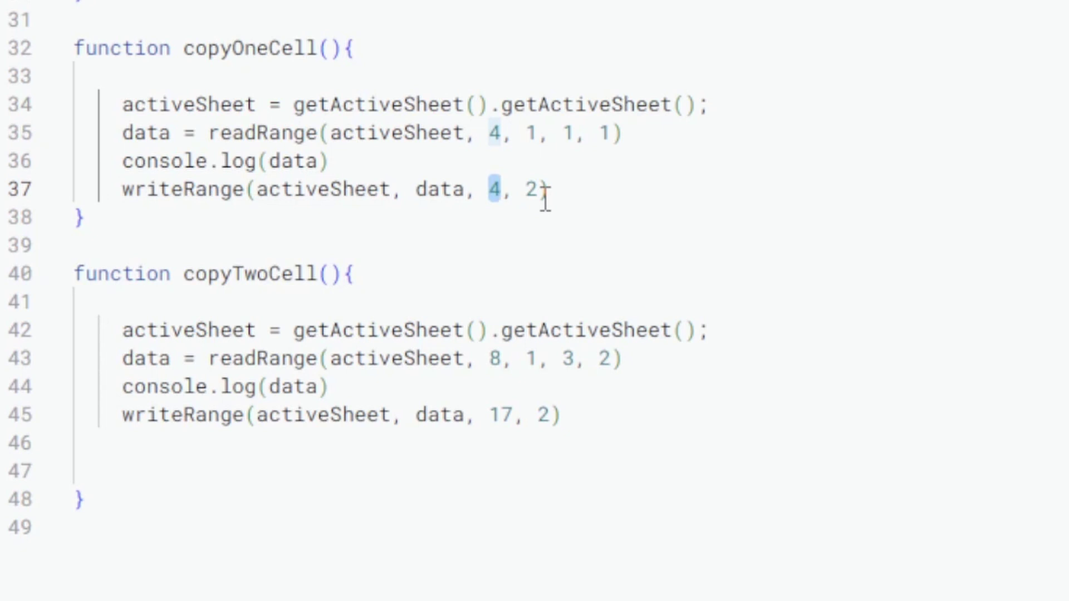
double_click(531, 189)
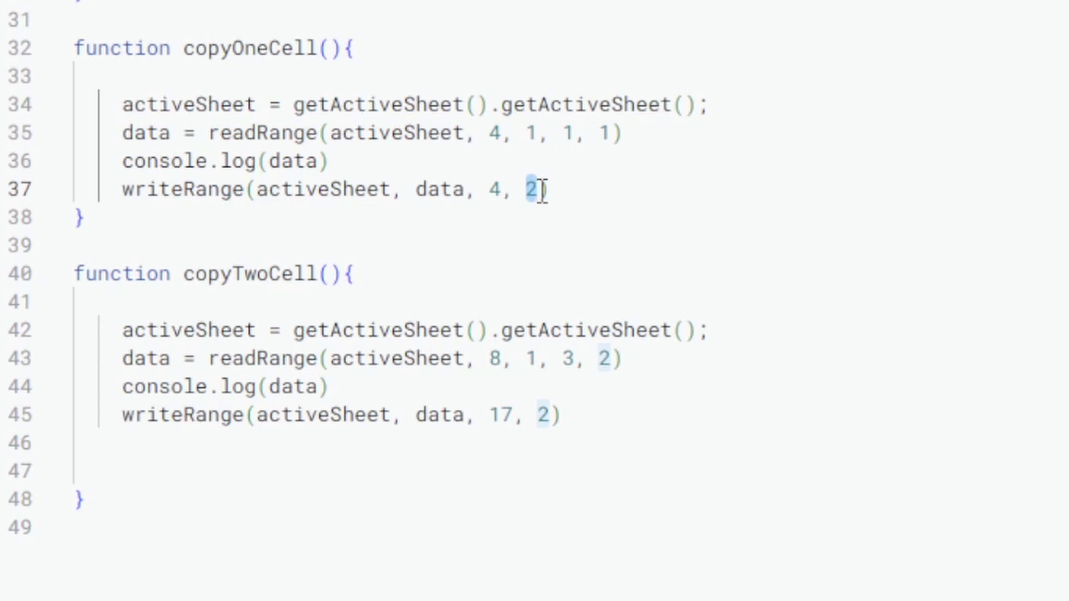
Highlight copyTwoCell, its active-sheet line, and readRange start row 8 and column 1.
double_click(219, 273)
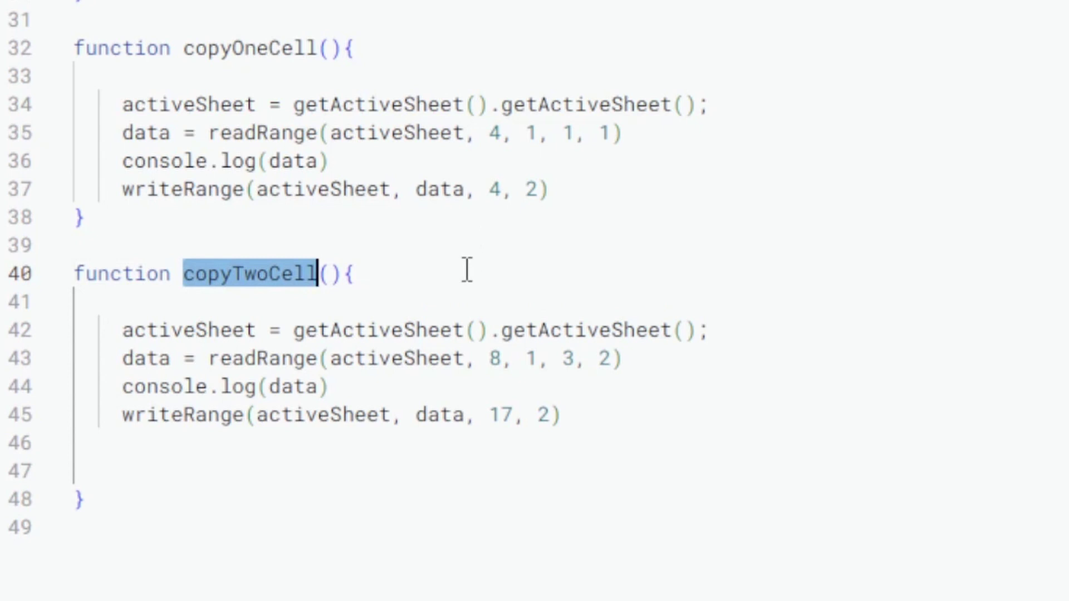
left_click_drag(123, 332, 745, 335)
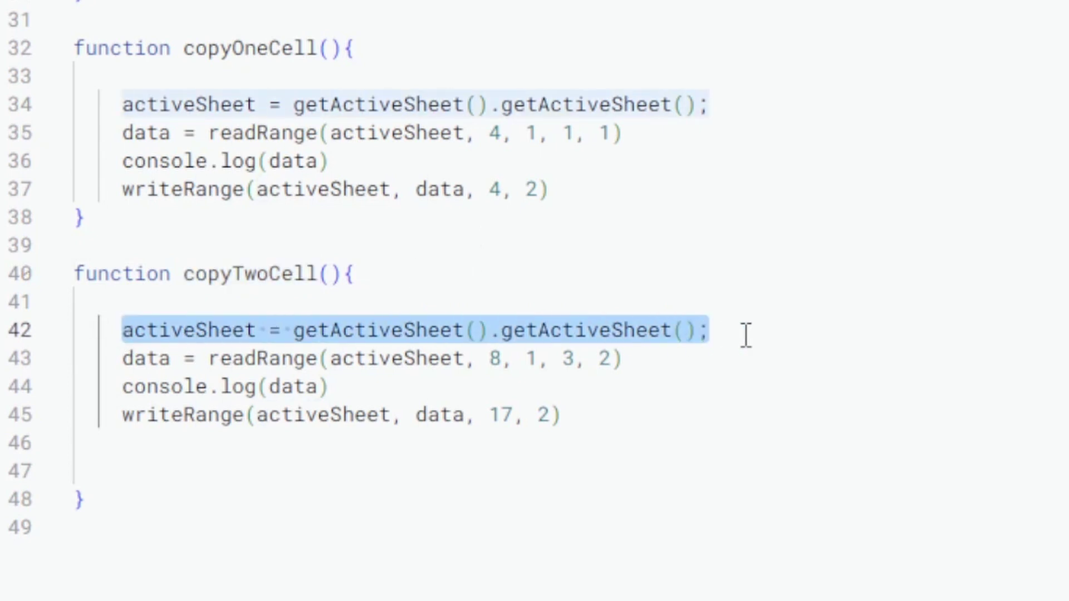
double_click(364, 358)
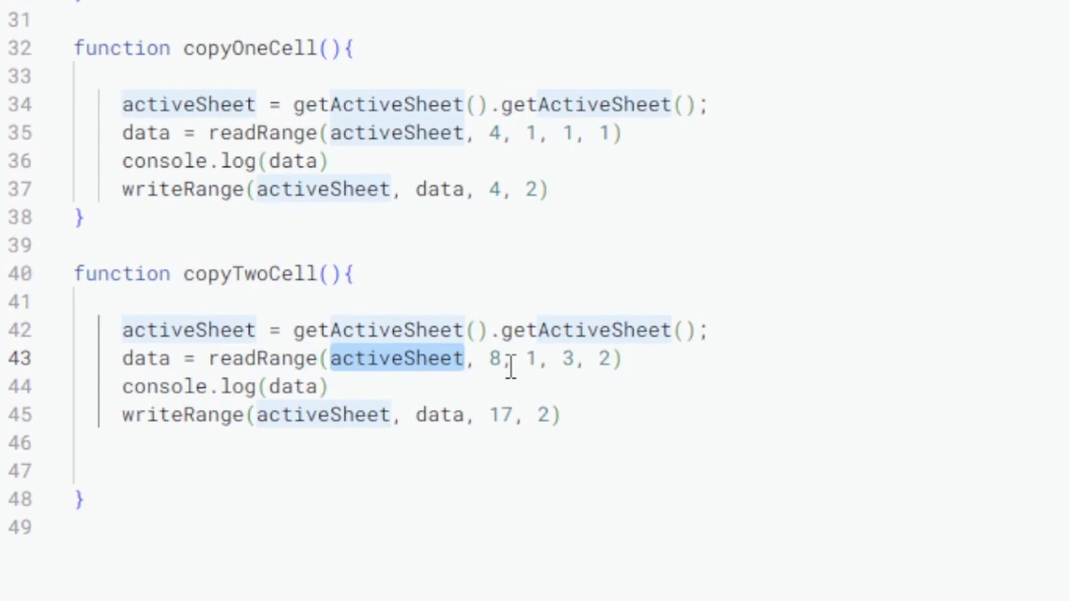
double_click(496, 358)
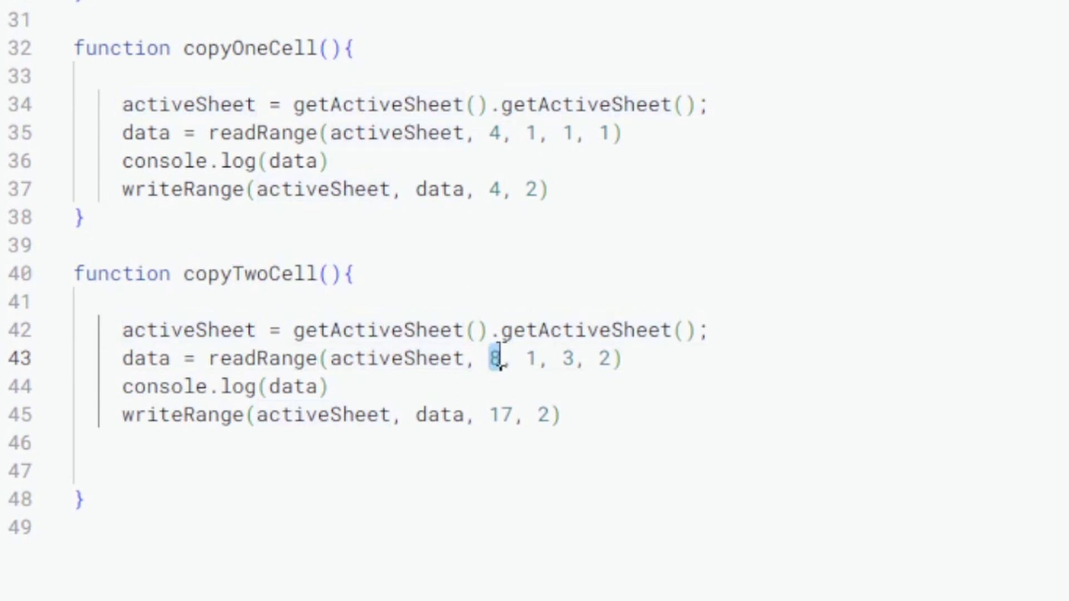
double_click(531, 357)
Highlight the read row and column counts, then write destination row 17, column 2.
left_click(536, 361)
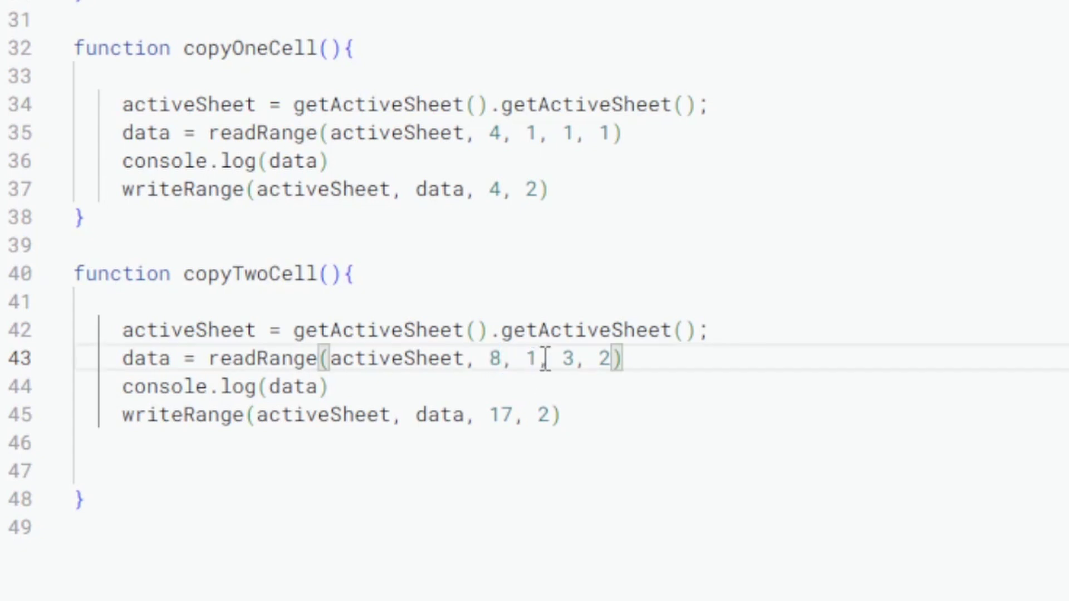
double_click(576, 360)
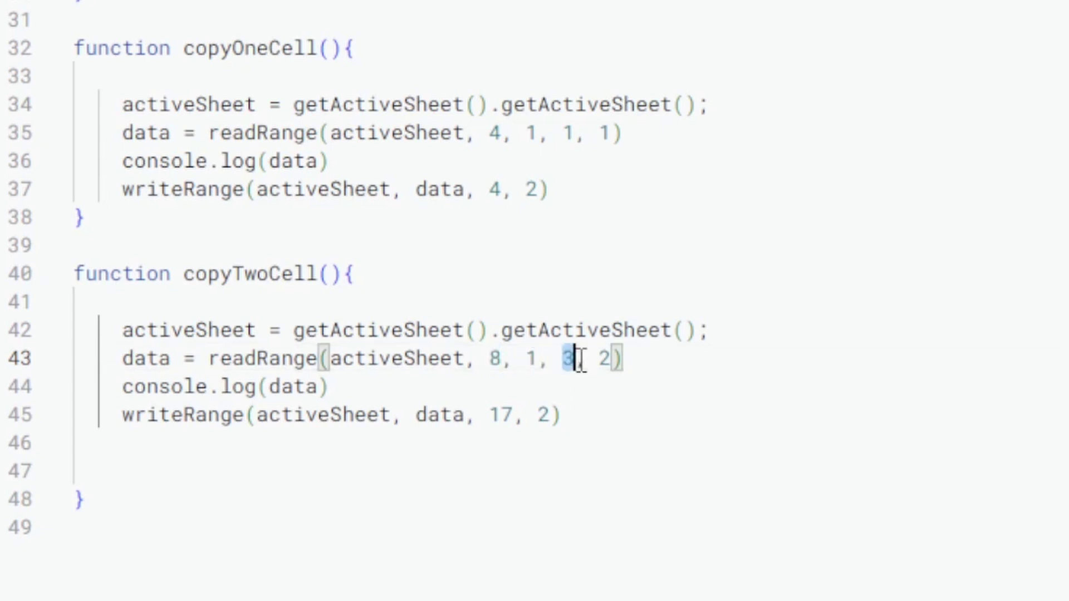
left_click_drag(568, 365, 598, 366)
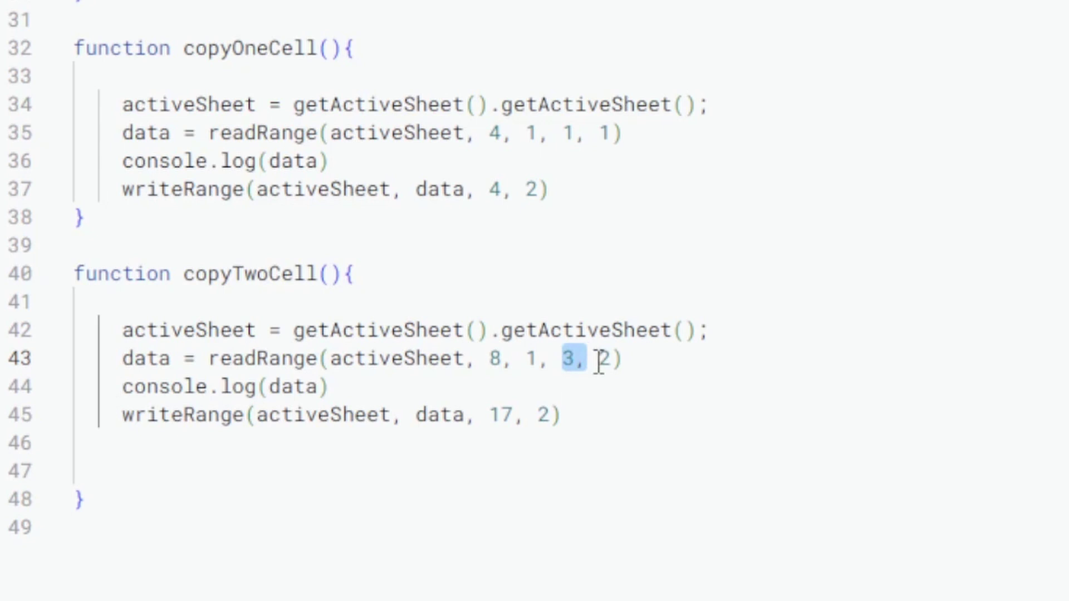
double_click(604, 360)
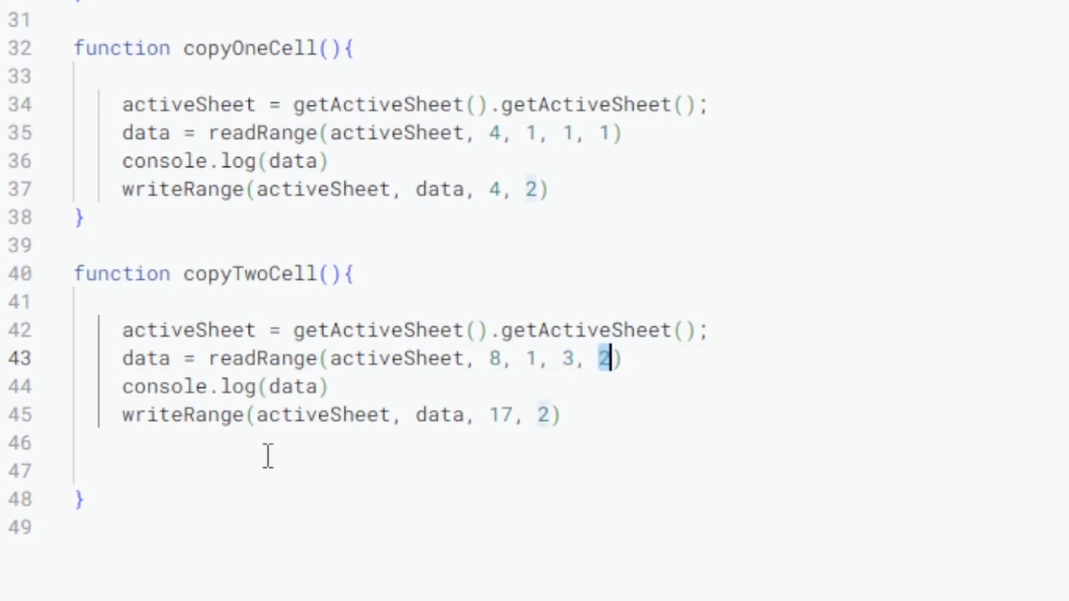
left_click(321, 415)
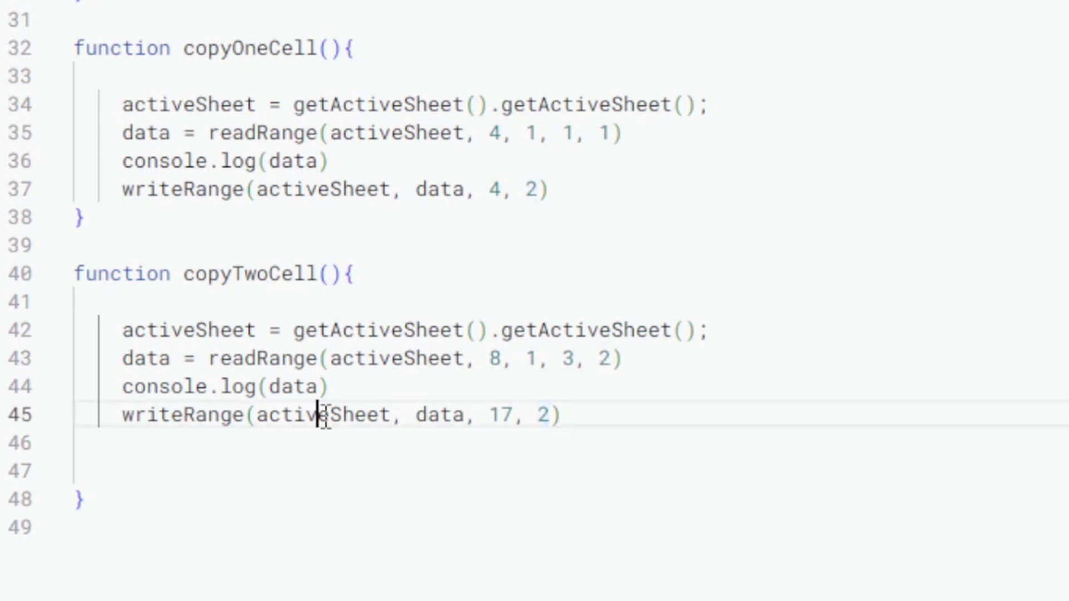
double_click(500, 415)
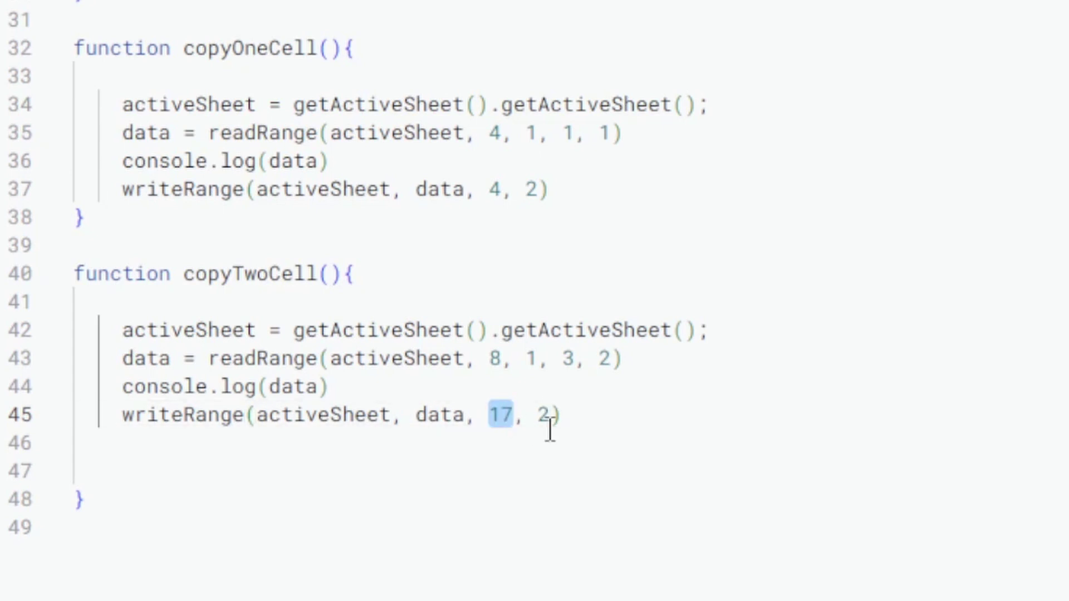
double_click(543, 415)
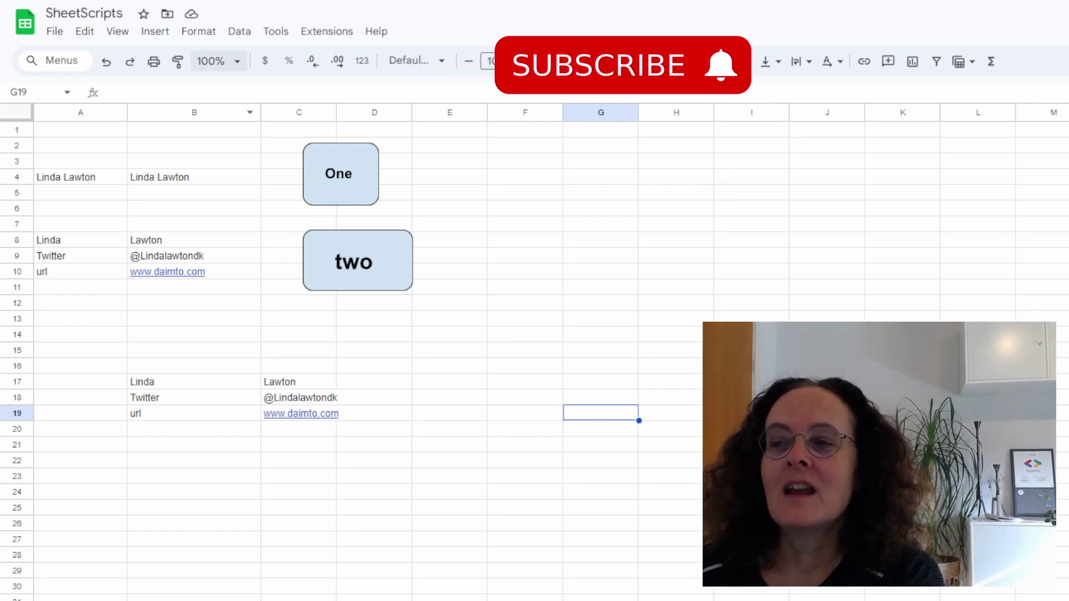
Start a new blank drawing from the Insert menu.
left_click(155, 31)
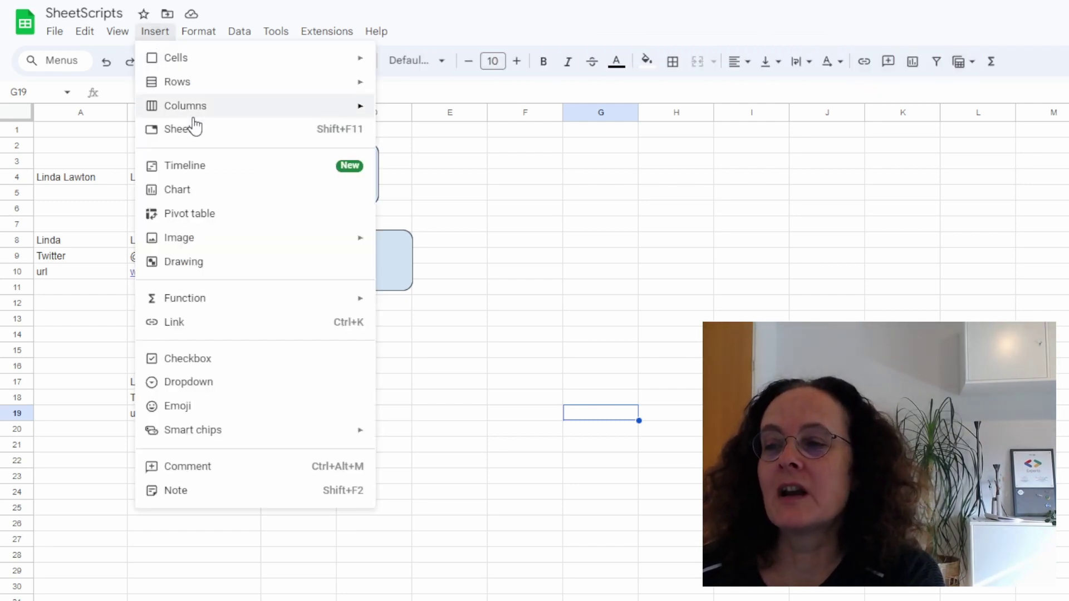
left_click(193, 265)
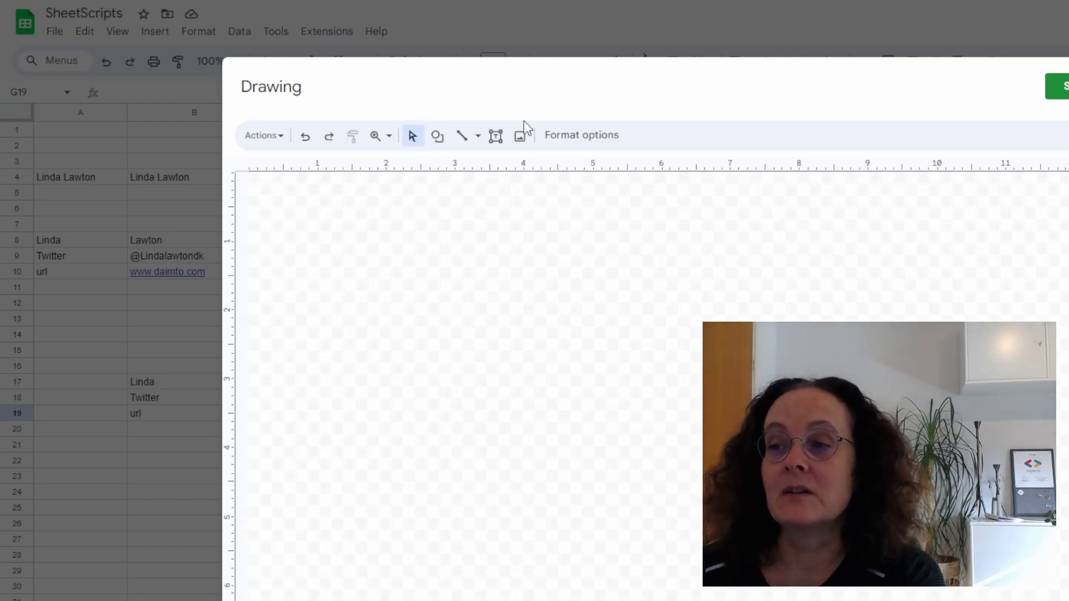
Draw a light-blue rectangle shape near the canvas top-left.
left_click_drag(485, 88, 300, 42)
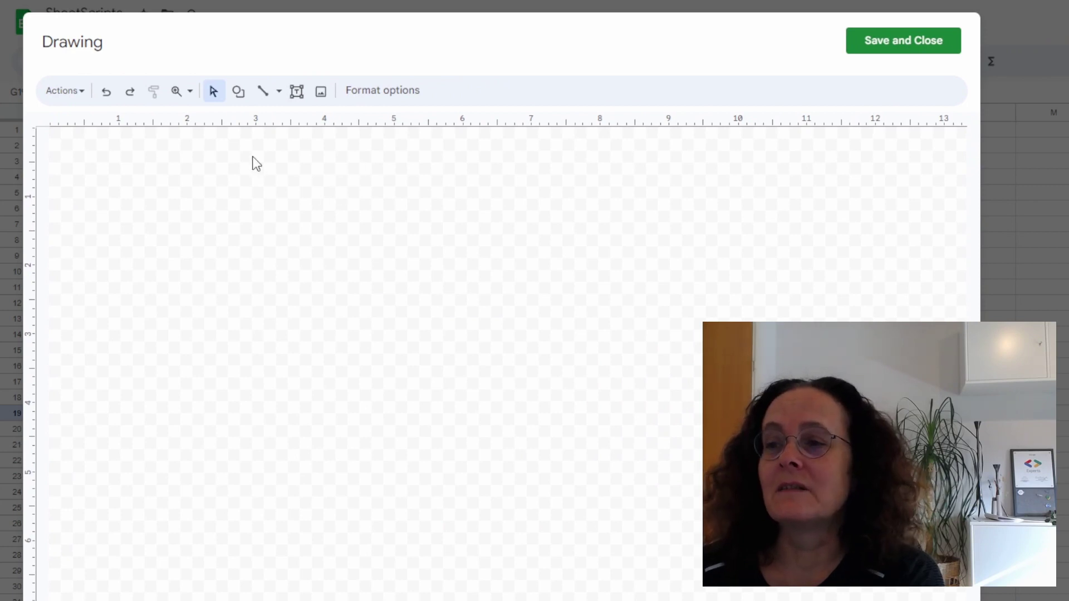
left_click(239, 94)
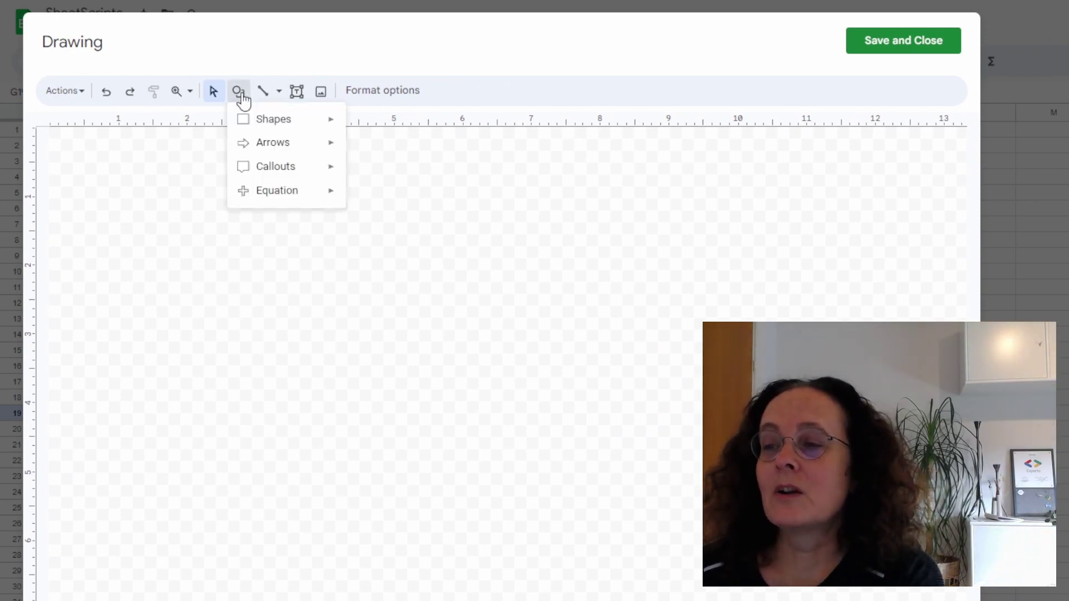
left_click(357, 125)
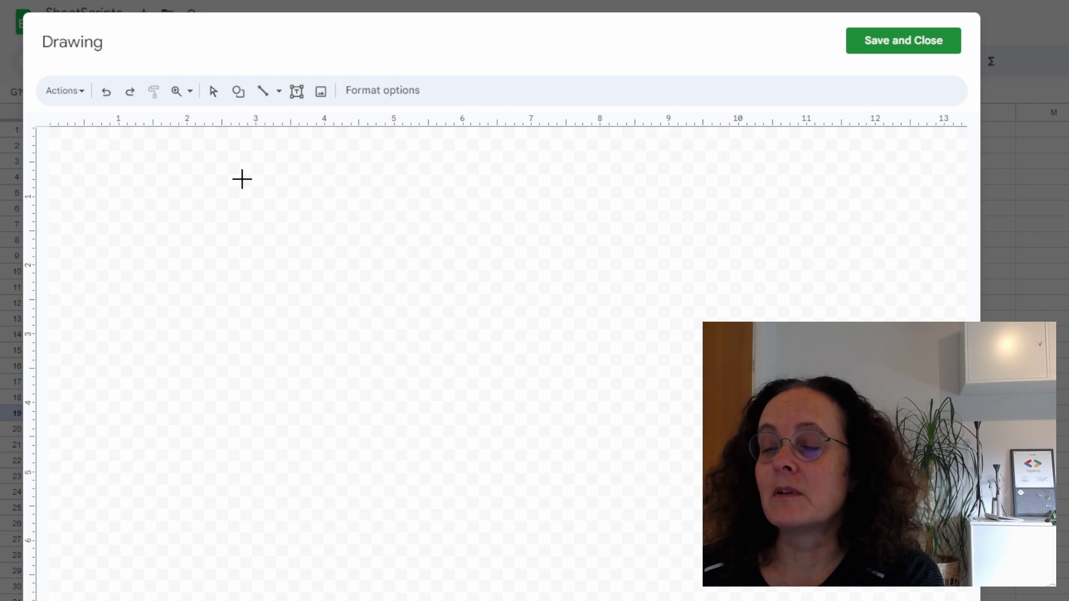
left_click_drag(182, 178, 363, 247)
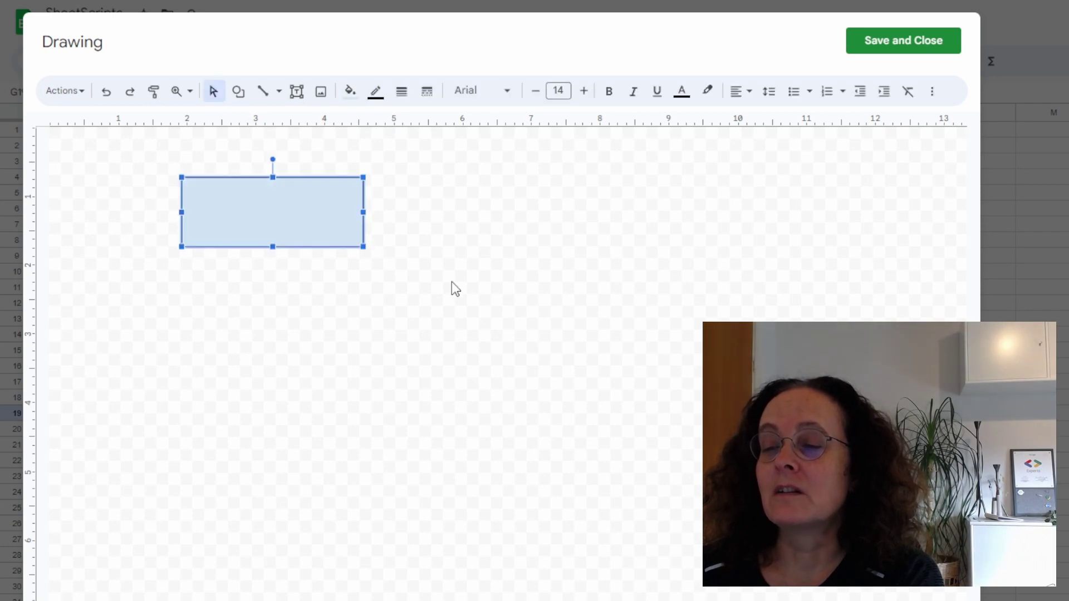
Add a text box reading 'Hello' inside the rectangle.
left_click(297, 94)
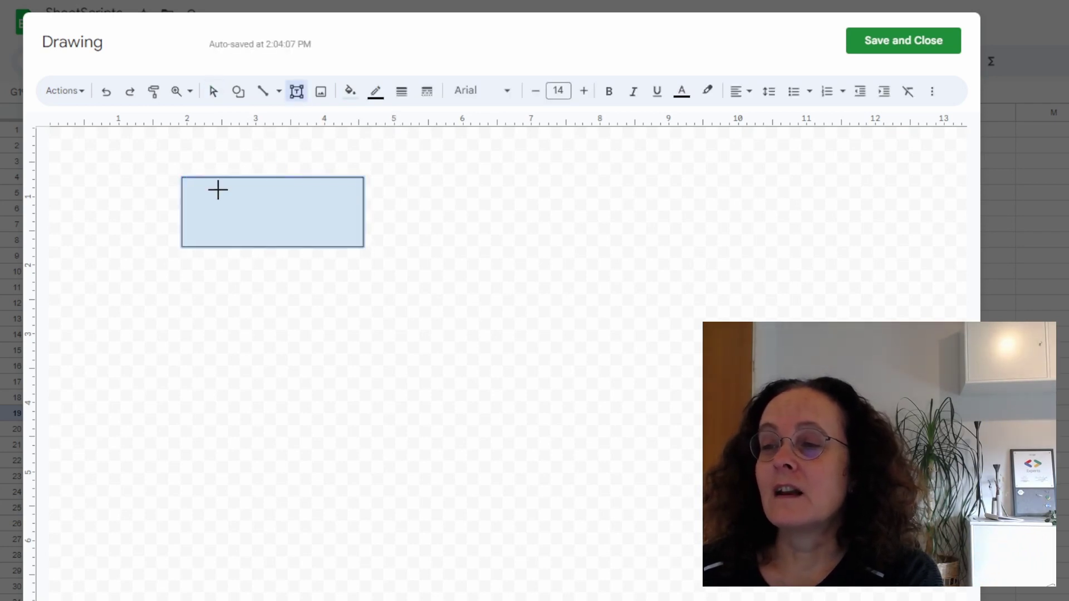
left_click_drag(230, 198, 315, 228)
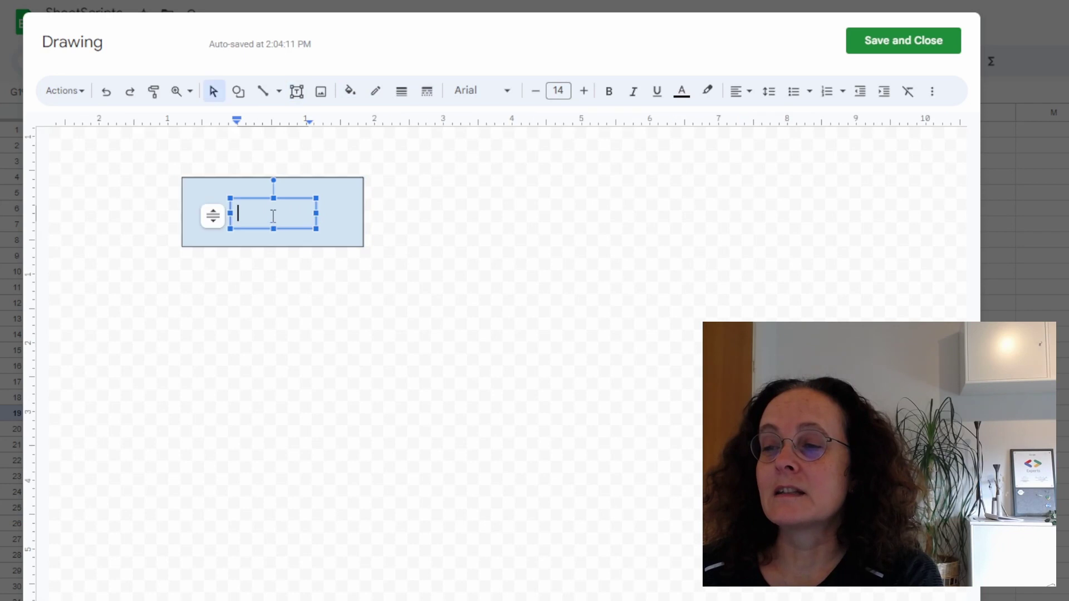
type("helo")
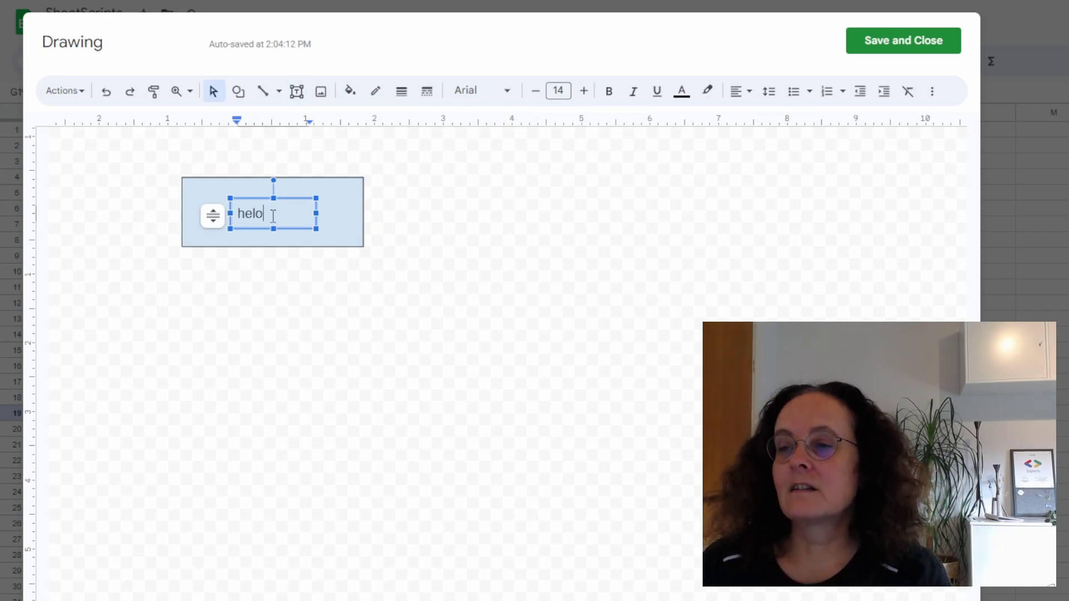
key("Return")
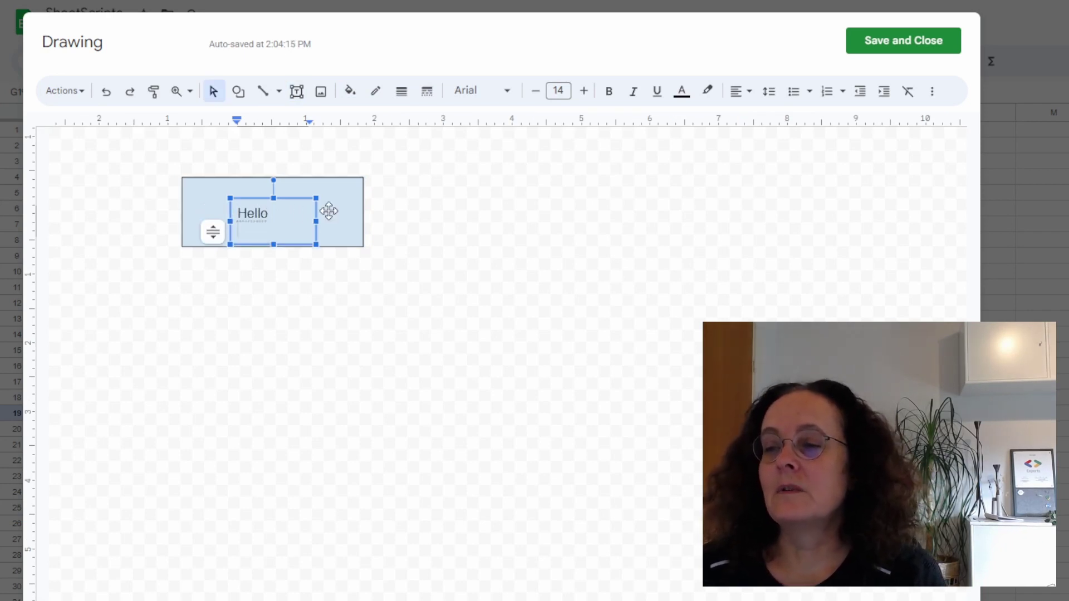
Narrow the rectangle from its right and left sides.
left_click(328, 211)
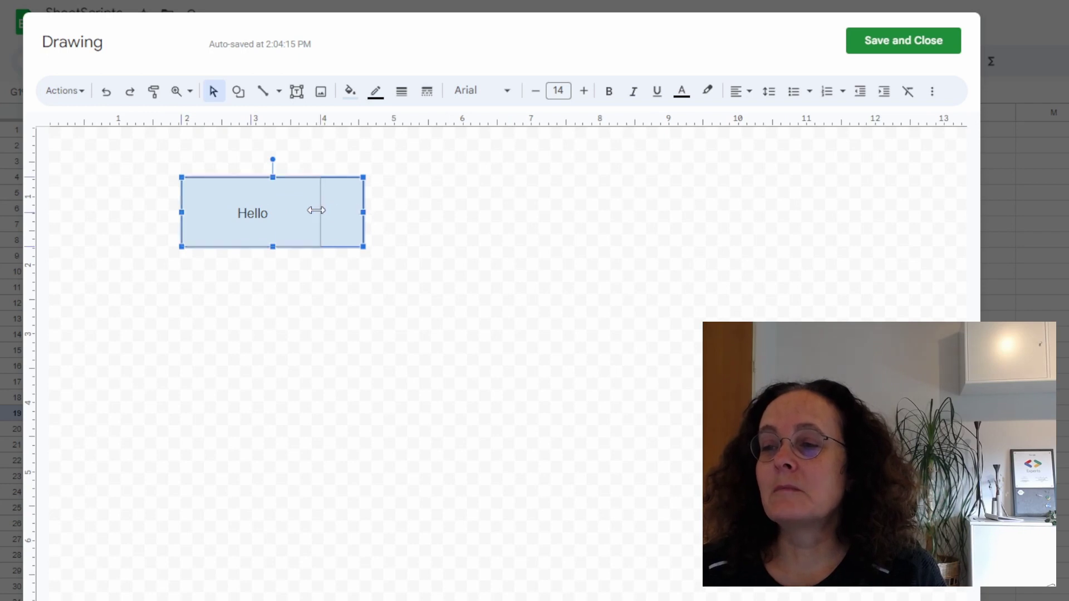
left_click_drag(316, 211, 303, 212)
left_click_drag(182, 212, 205, 213)
left_click(255, 214)
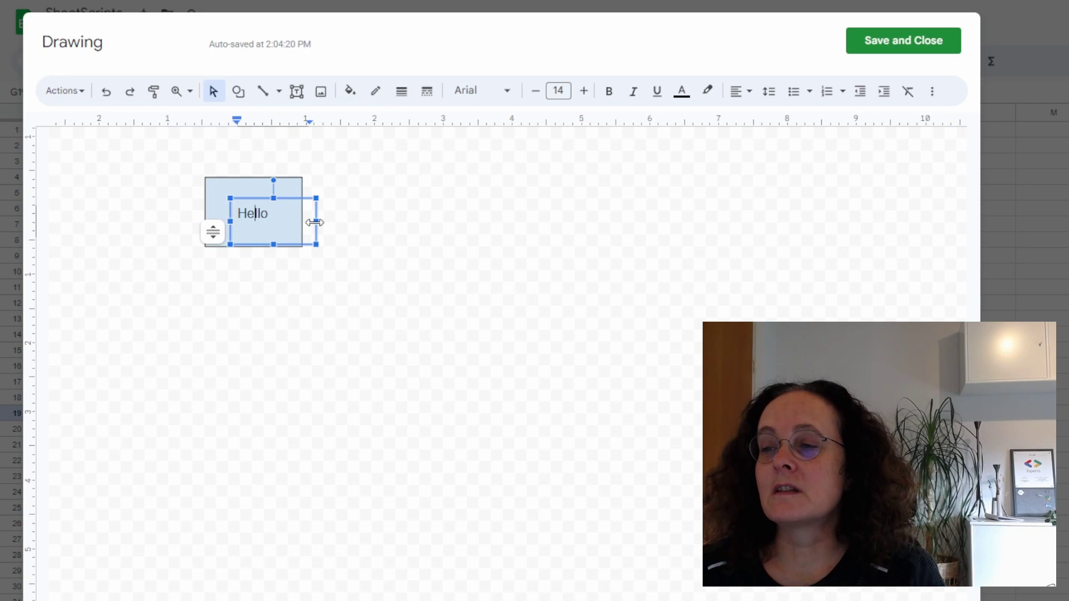
Resize and reposition the Hello text box to fit within the rectangle.
left_click_drag(315, 223, 279, 221)
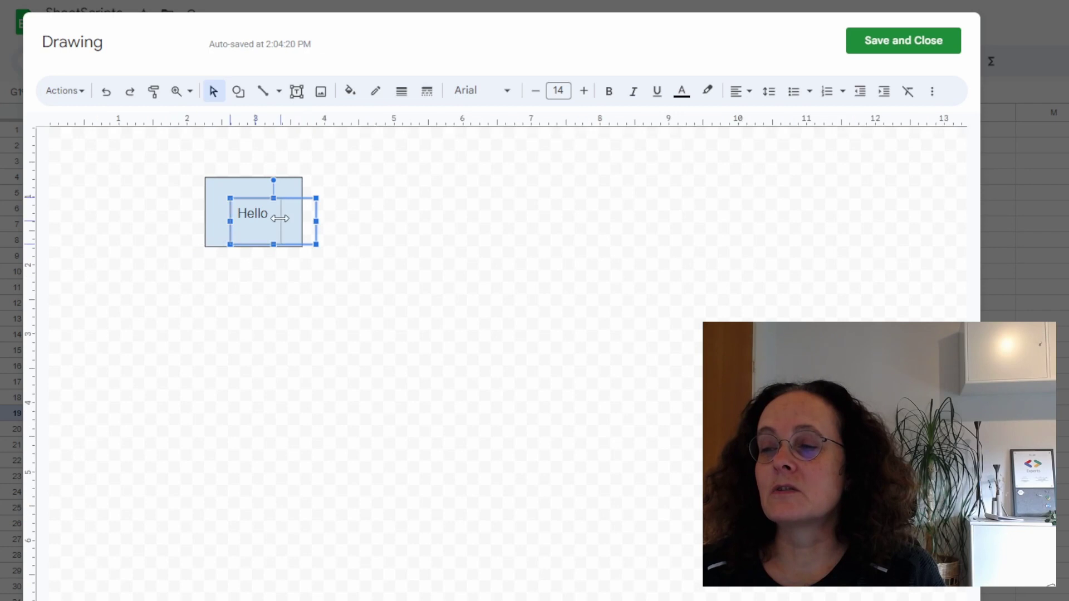
left_click(251, 227)
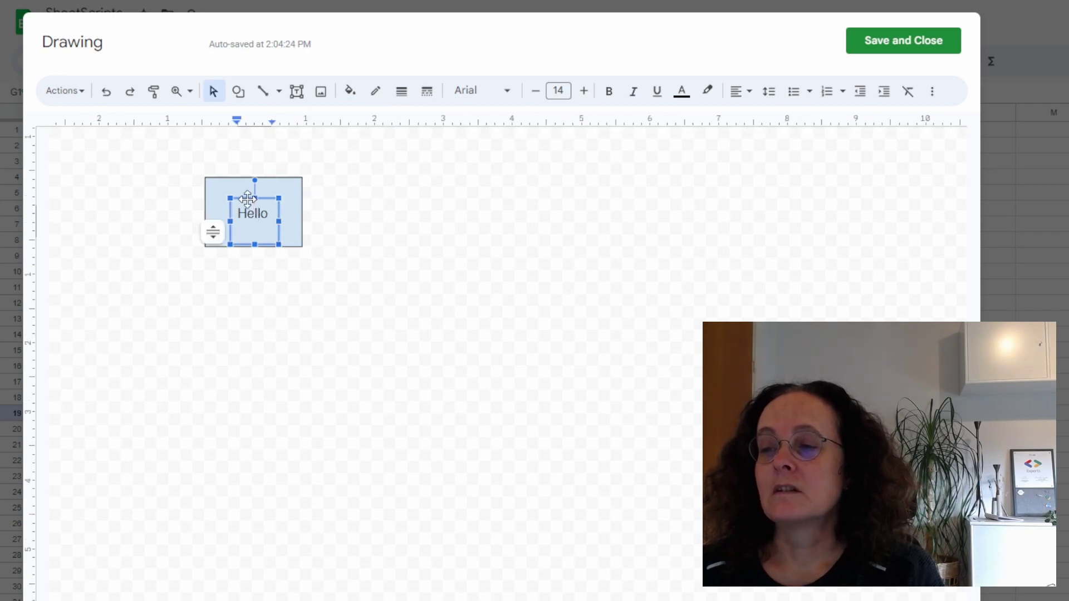
left_click_drag(248, 199, 295, 242)
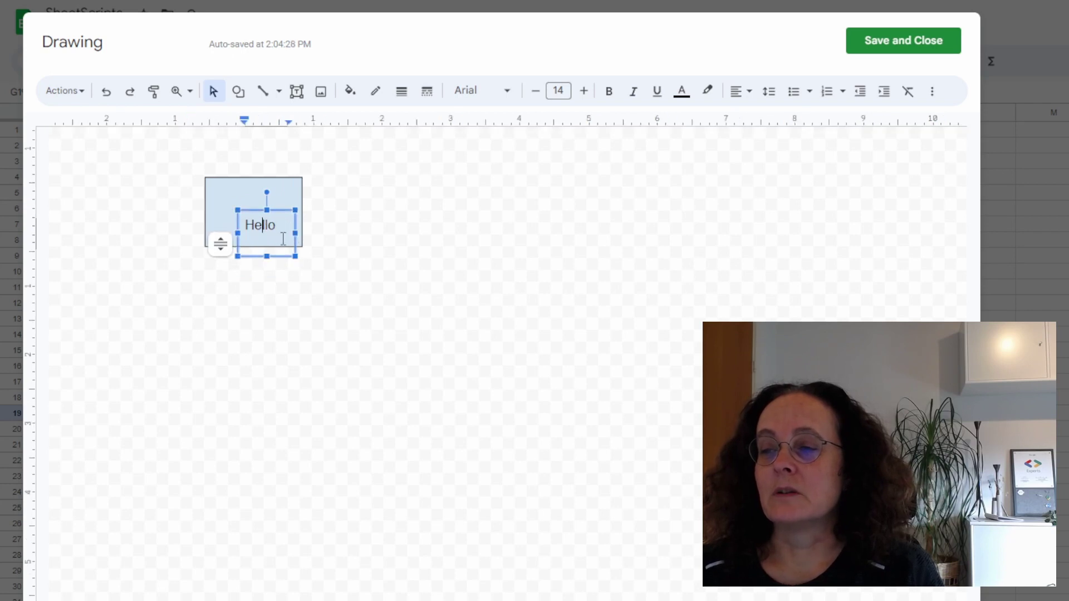
left_click(267, 250)
left_click(257, 230)
double_click(256, 230)
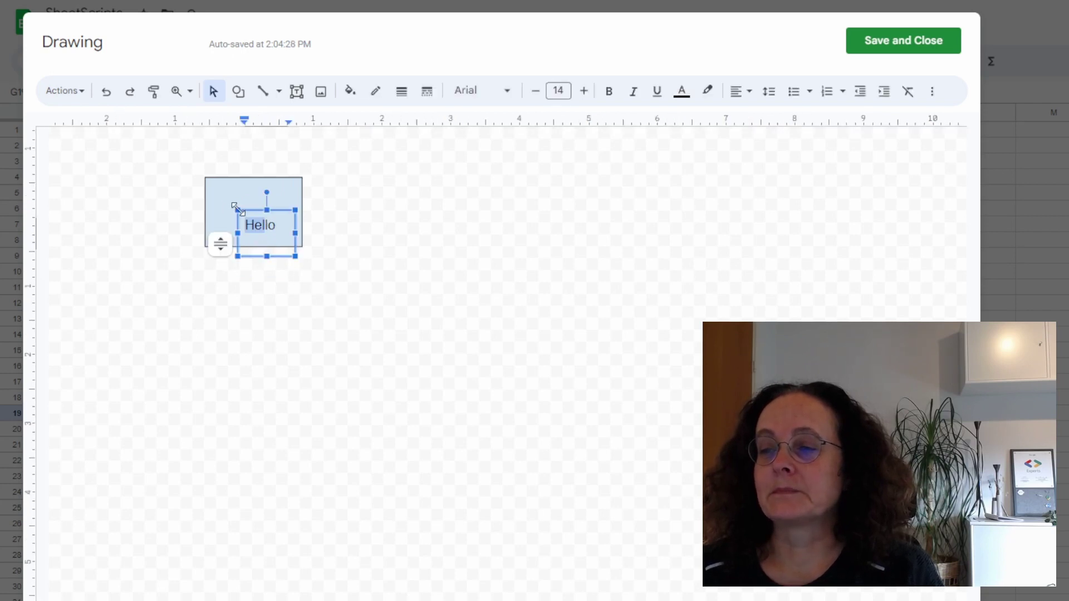
left_click_drag(236, 209, 225, 199)
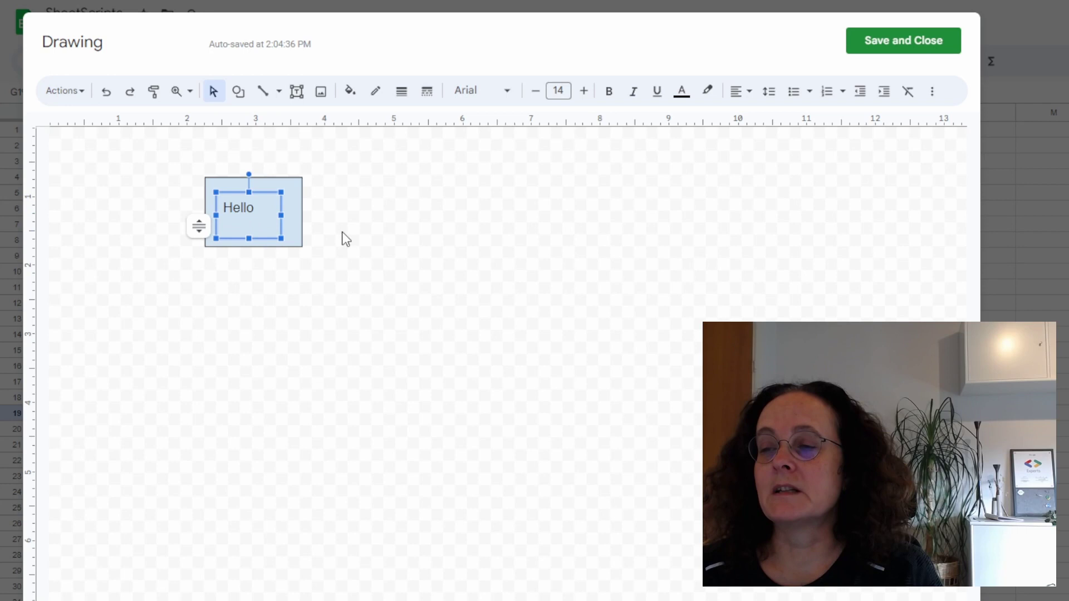
left_click(358, 232)
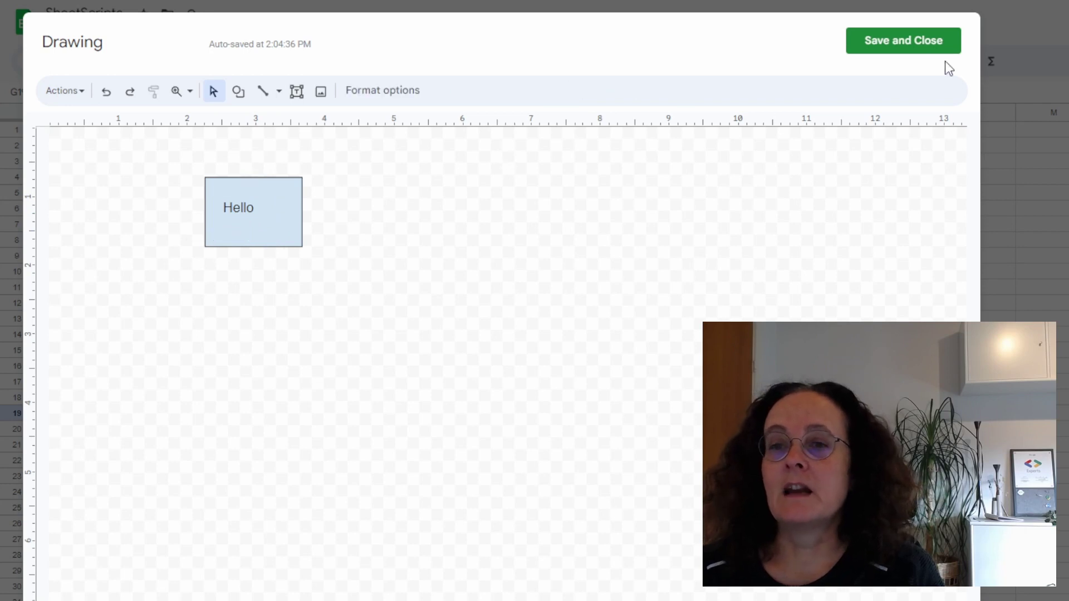
Insert the Hello drawing into the sheet and drag it to around D15–E19.
left_click(919, 46)
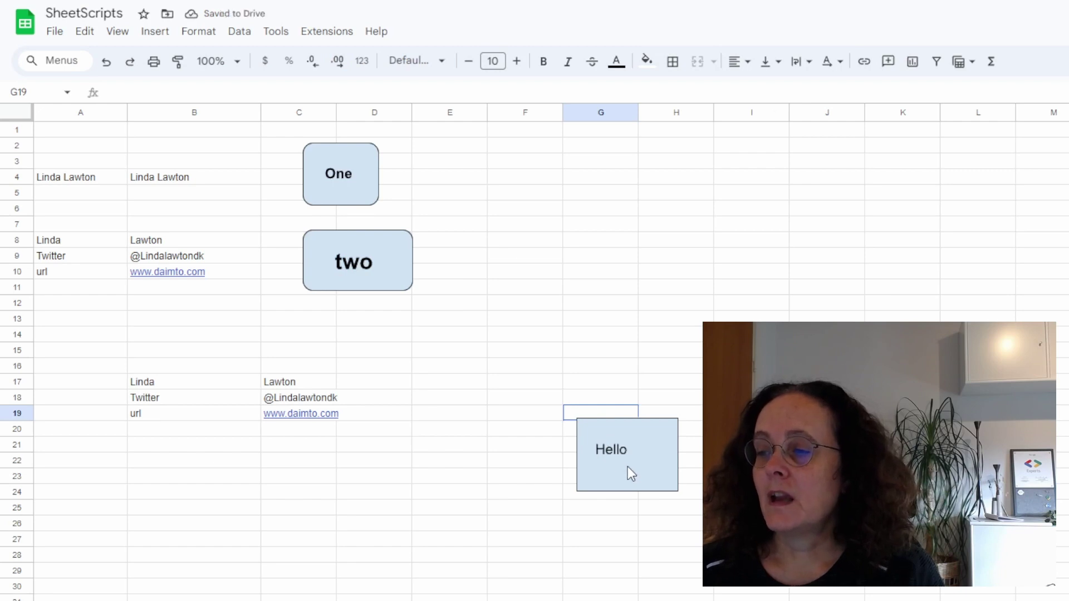
left_click(627, 466)
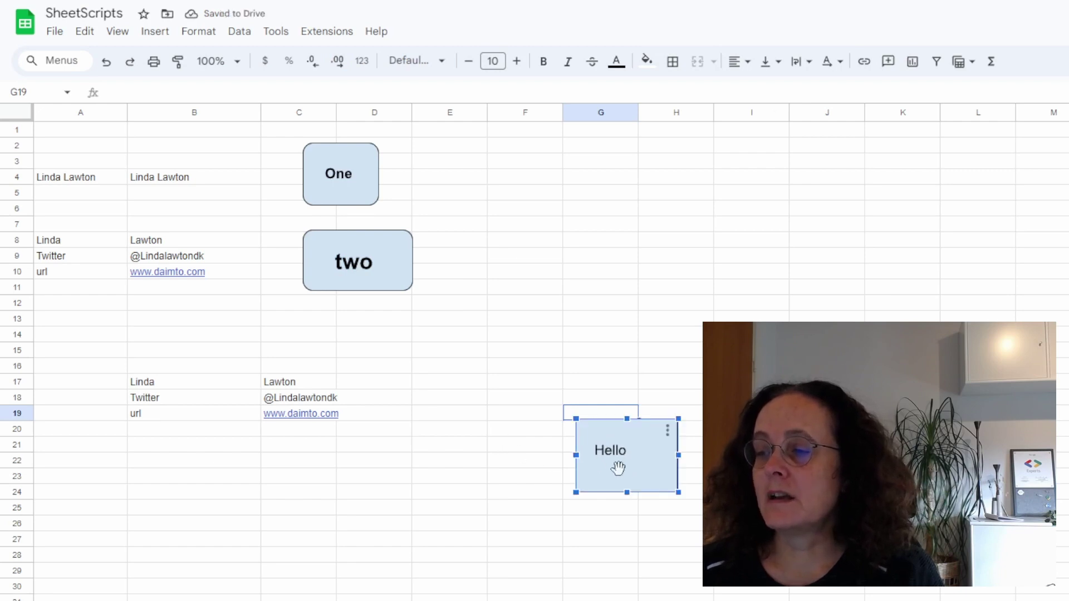
left_click_drag(618, 466, 414, 394)
Deselect and reselect the Hello drawing next to the two button.
left_click(422, 476)
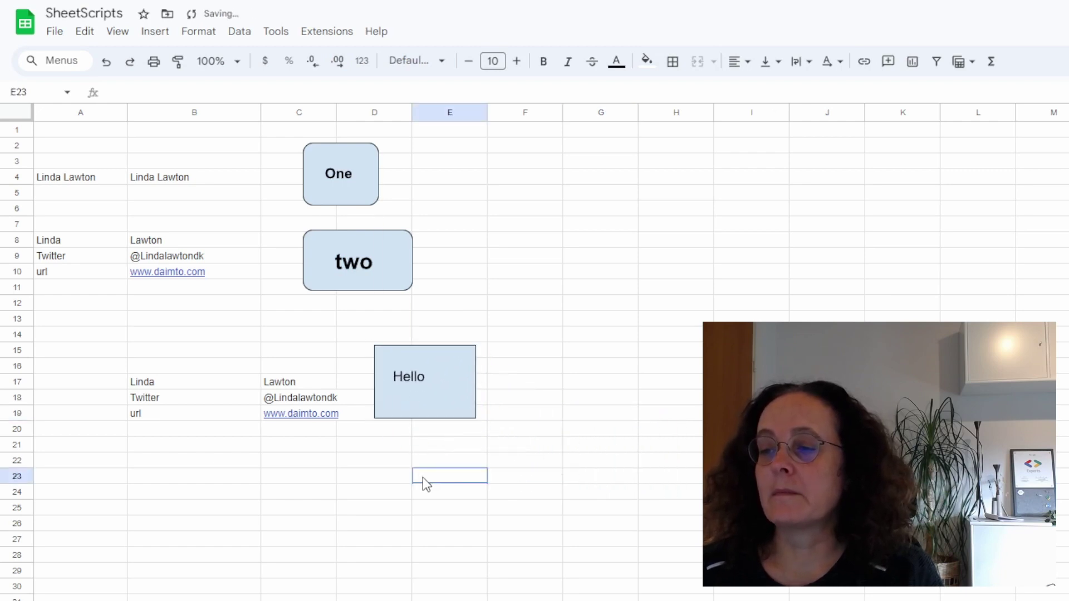
left_click(416, 374)
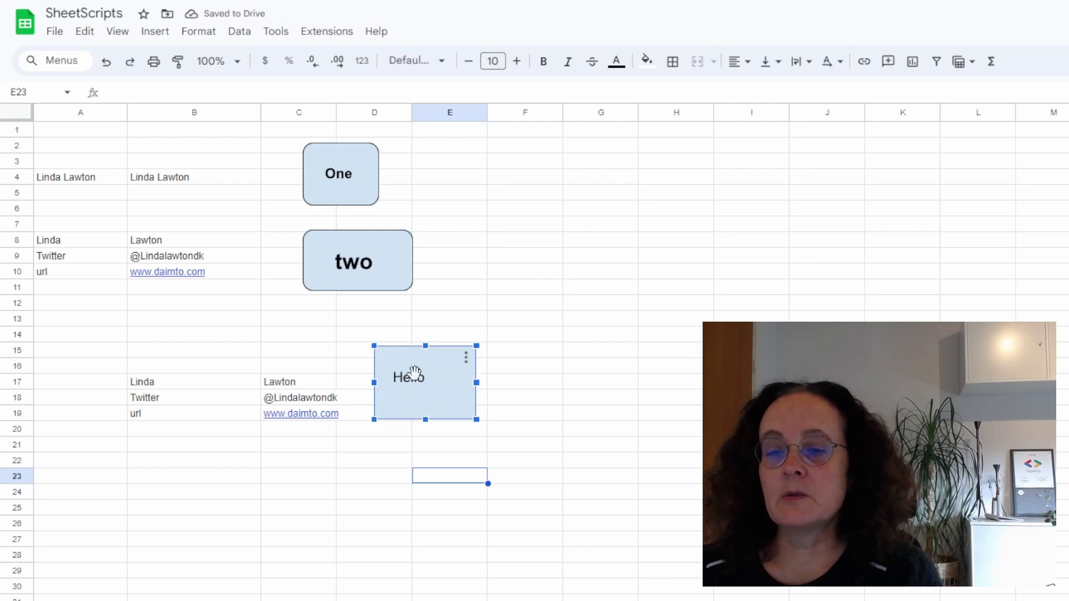
left_click(428, 491)
left_click(437, 372)
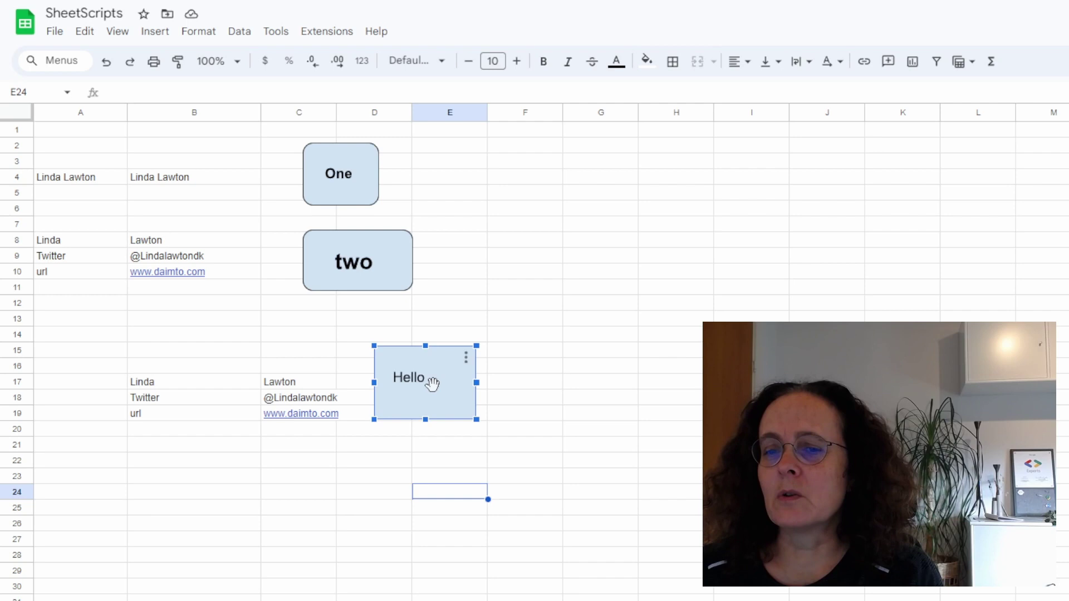
left_click(351, 265)
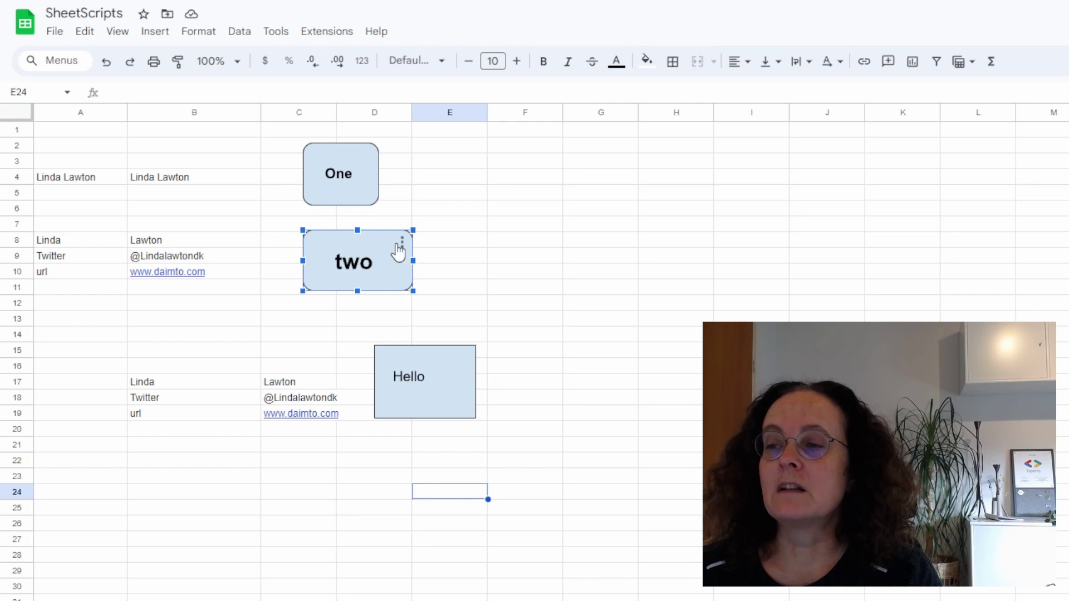
left_click(425, 383)
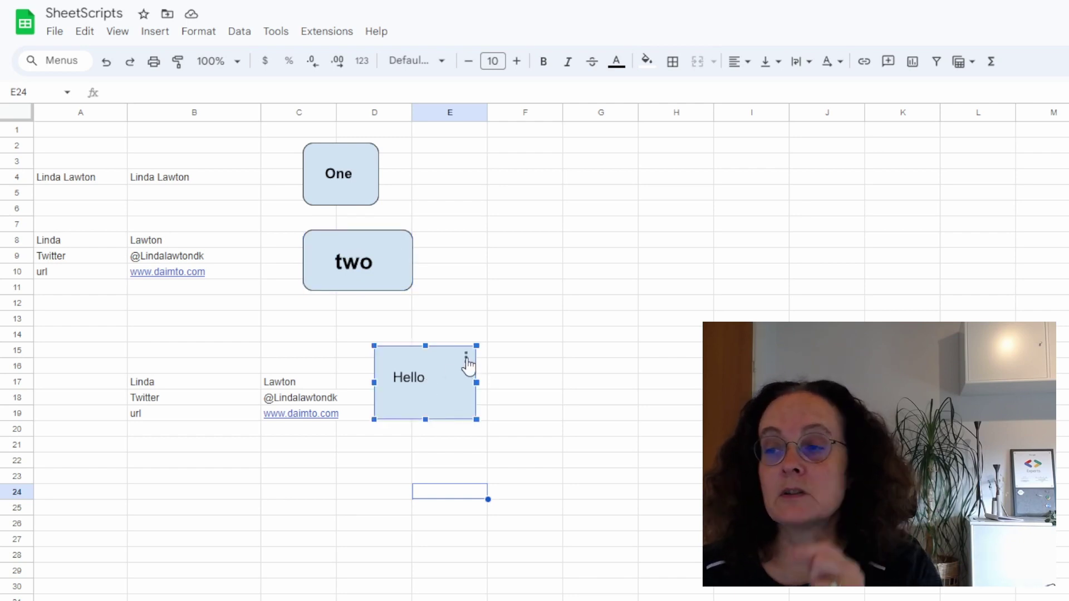
Assign the copyOneCell function name, copied from Code.gs, as the Hello drawing's script.
left_click(466, 359)
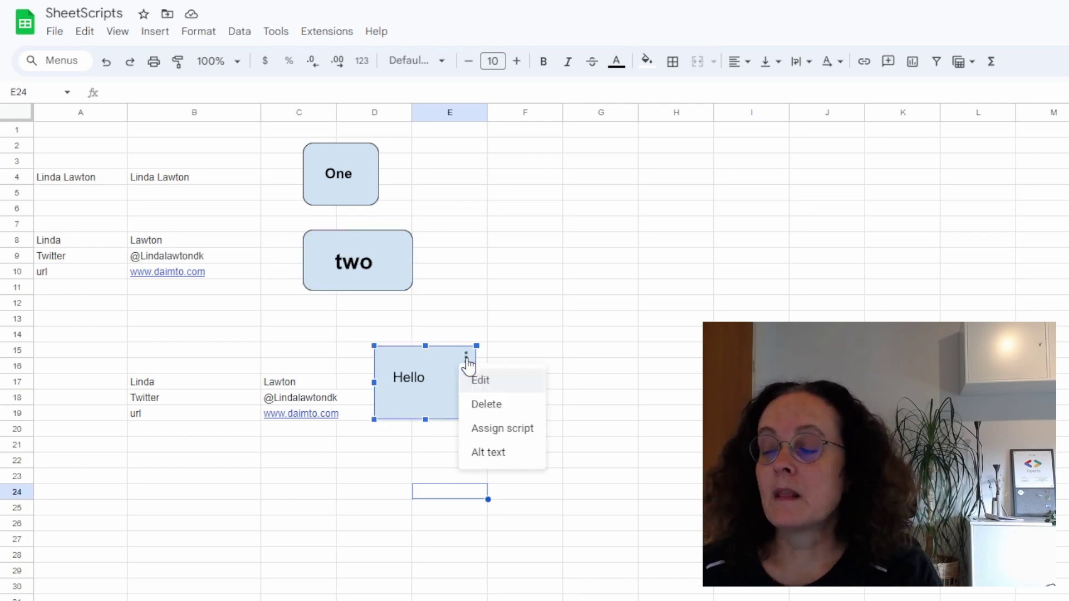
left_click(502, 428)
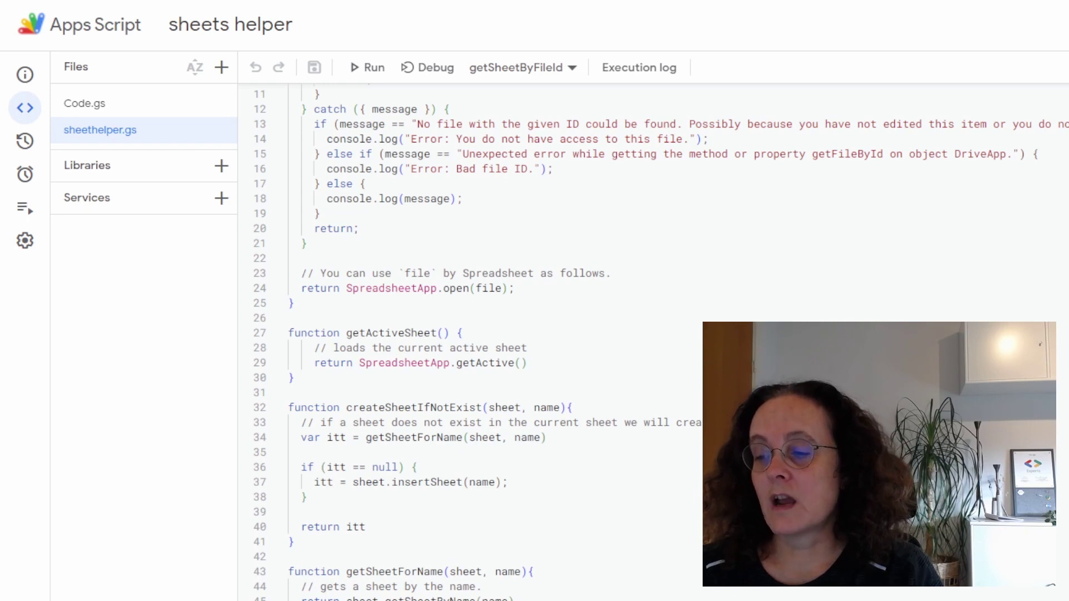
left_click(99, 108)
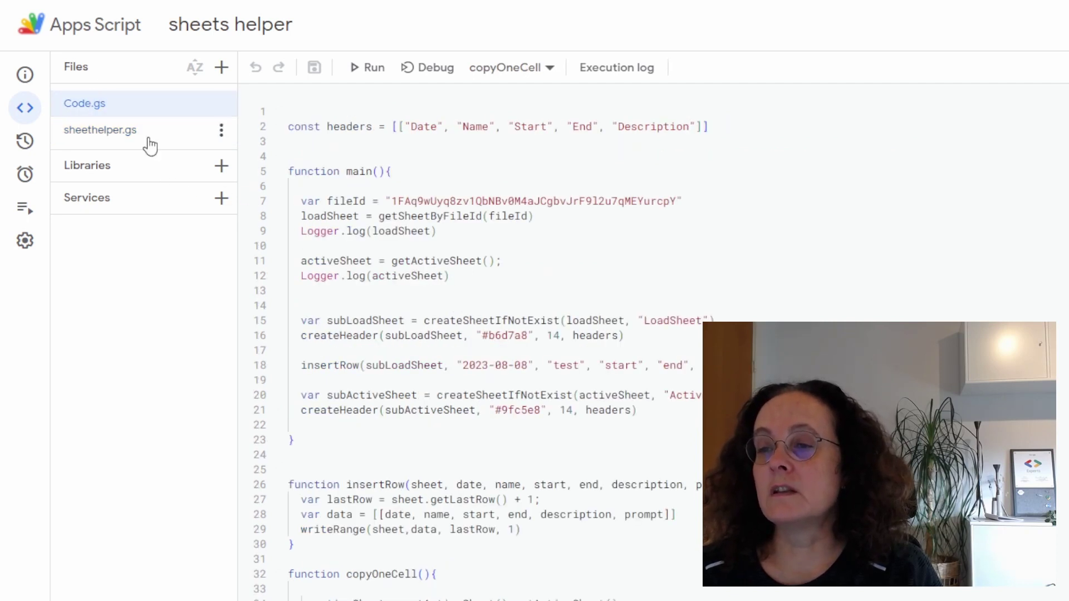
double_click(381, 574)
key("ctrl+c")
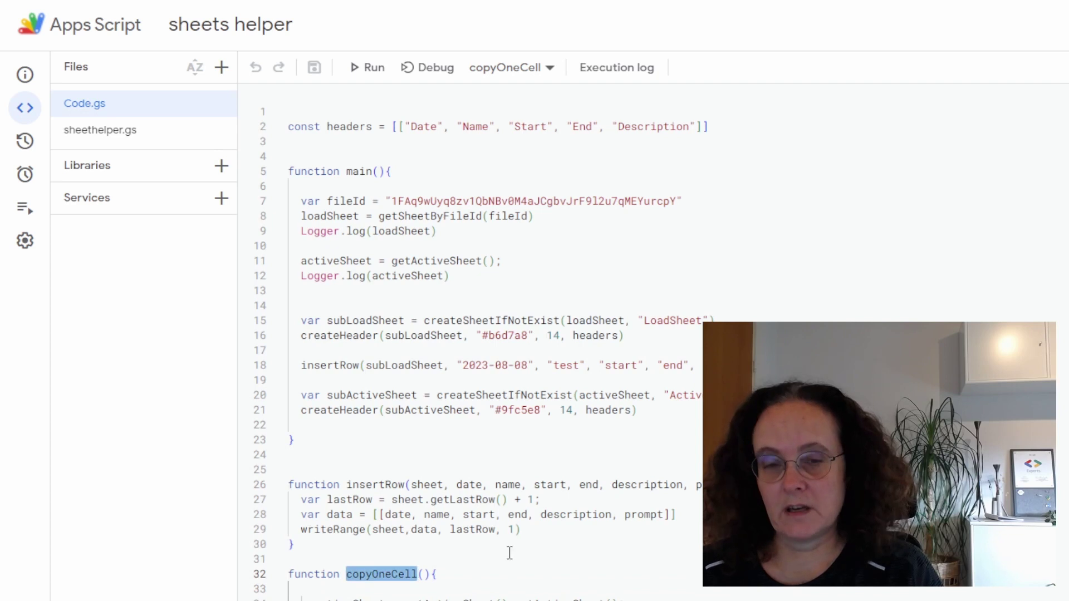
key("alt+Tab")
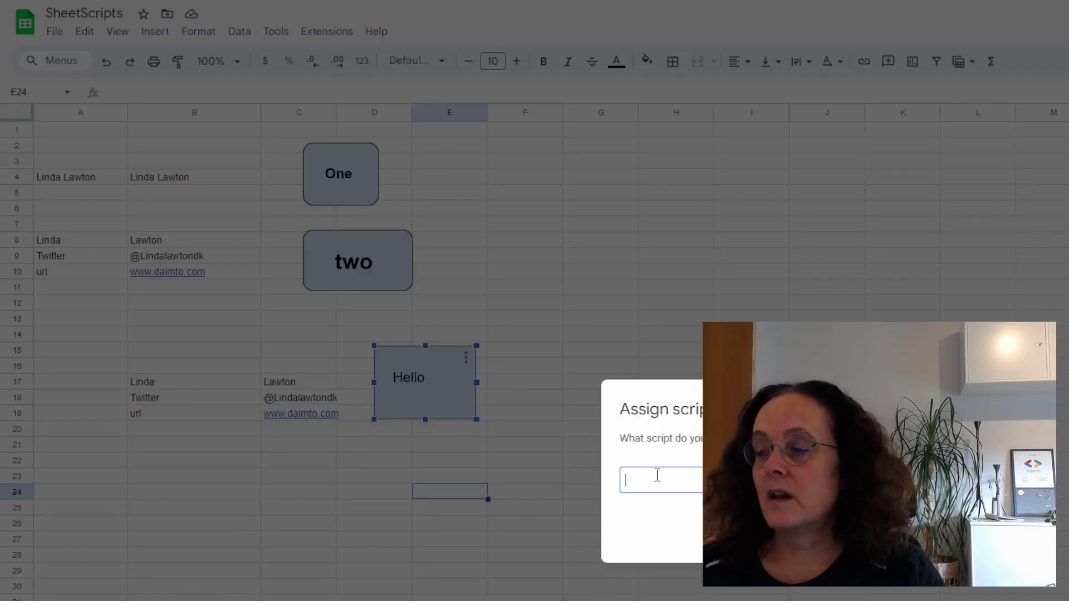
key("ctrl+v")
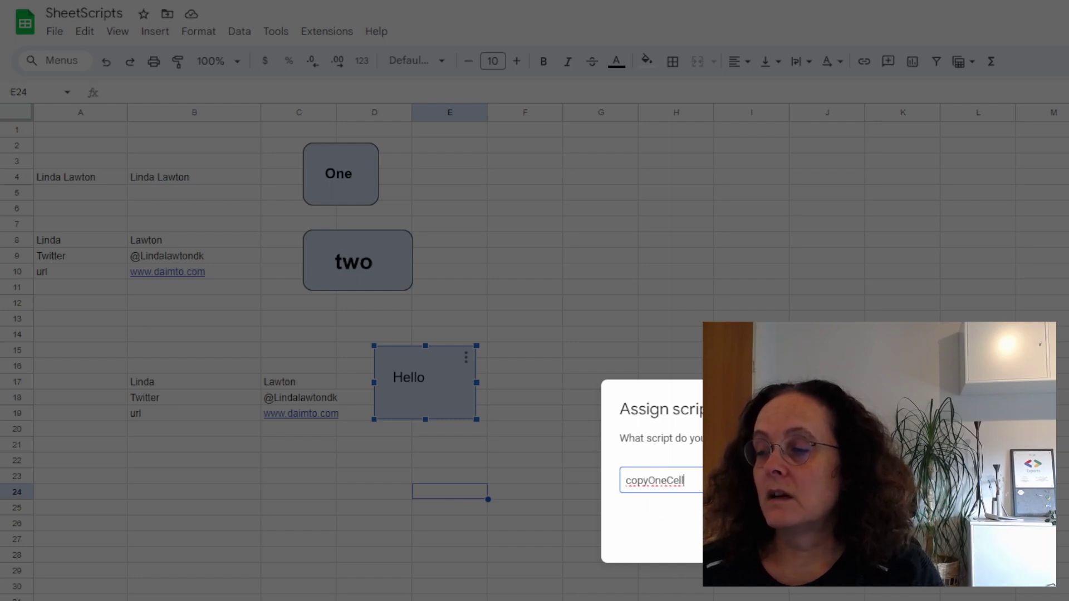
key("Return")
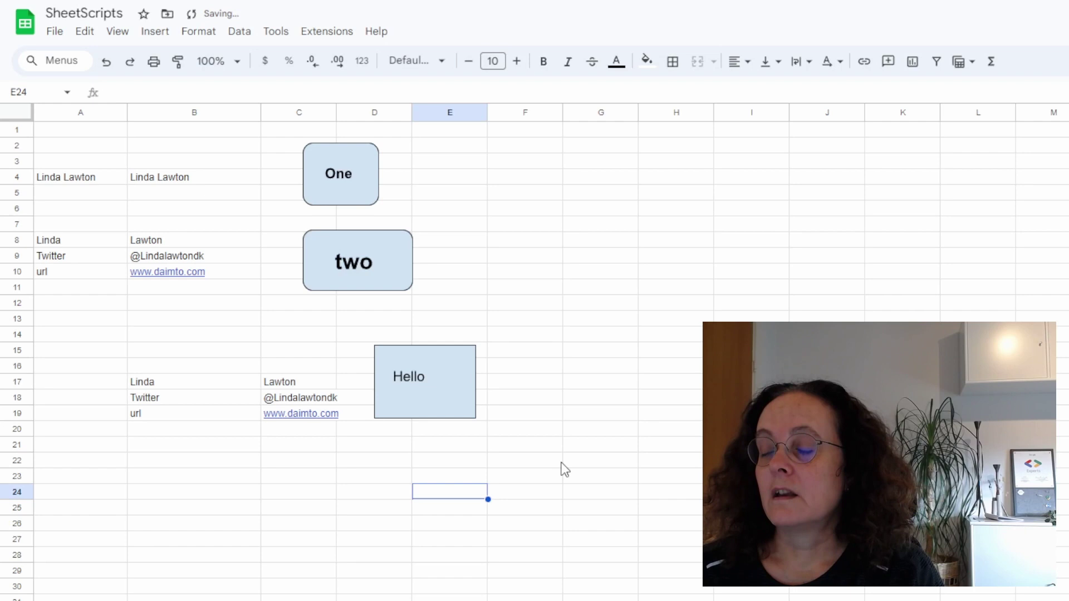
Delete the contents of cell B4.
left_click(212, 178)
double_click(191, 177)
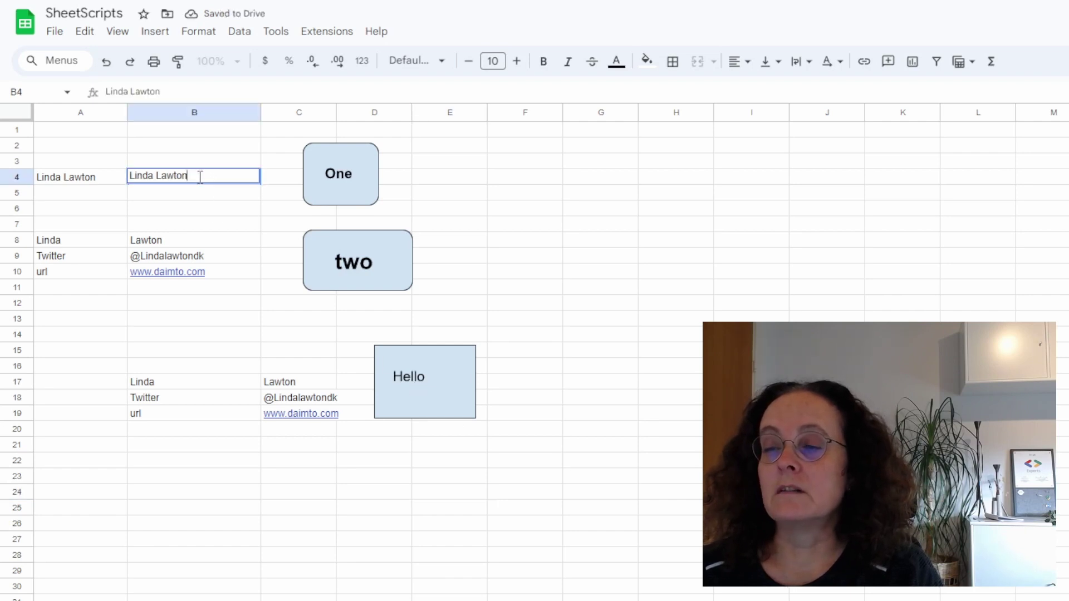
left_click_drag(191, 177, 98, 184)
key("BackSpace")
left_click(601, 255)
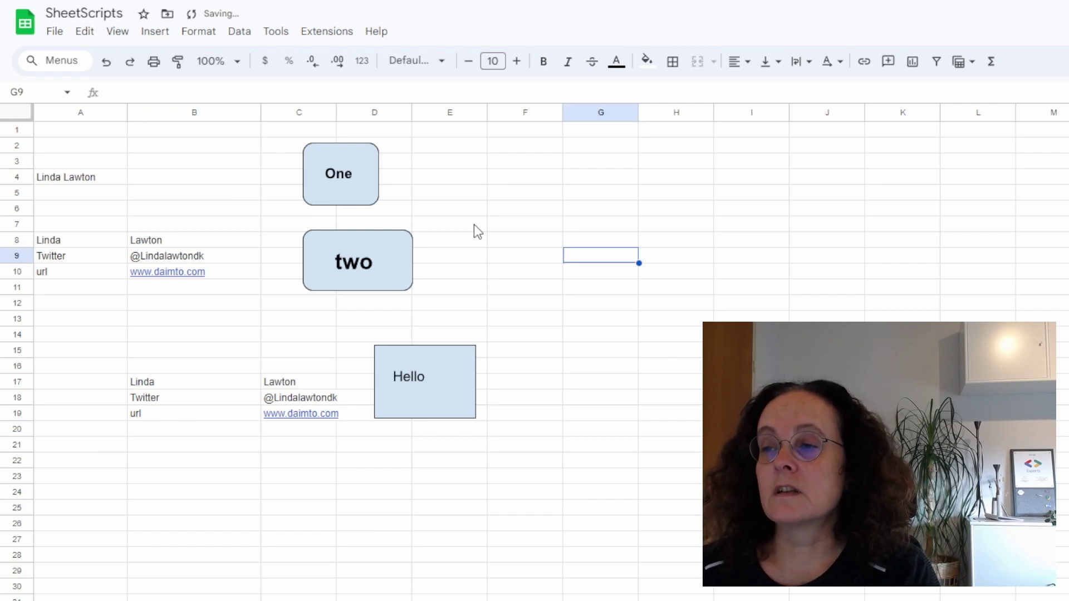
Run the Hello button to refill B4, then open the drawing's options.
left_click(433, 376)
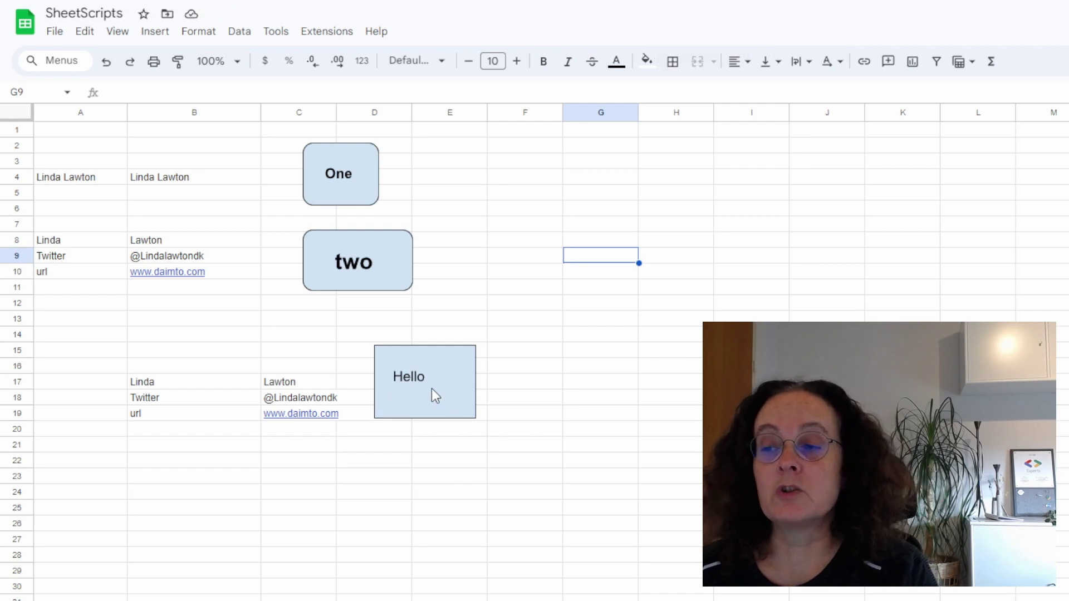
right_click(464, 378)
left_click(466, 358)
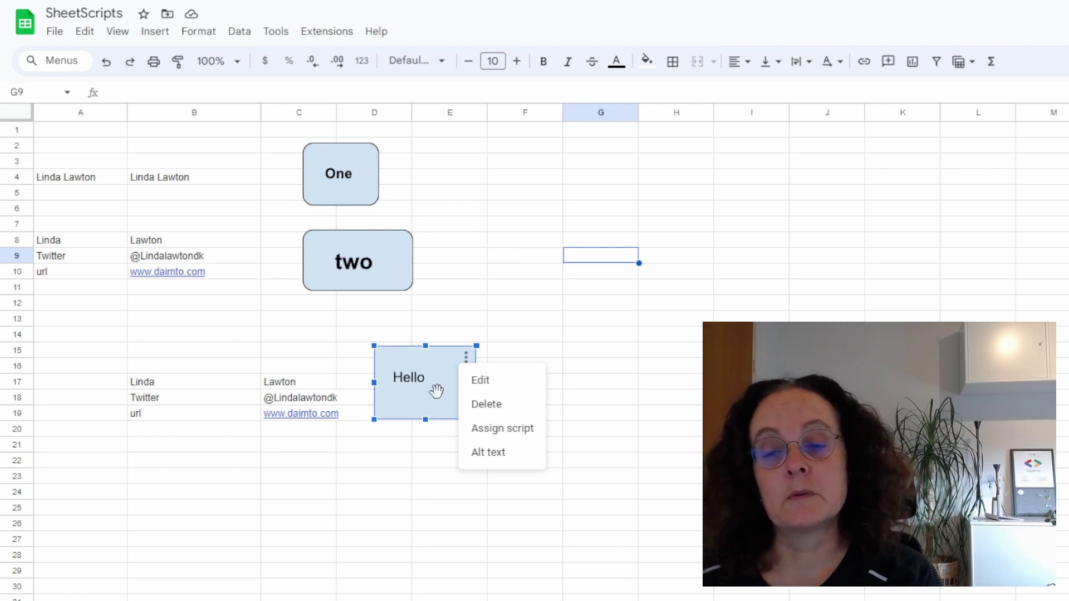
Select cell D25 to dismiss the Hello drawing's options menu.
left_click(352, 509)
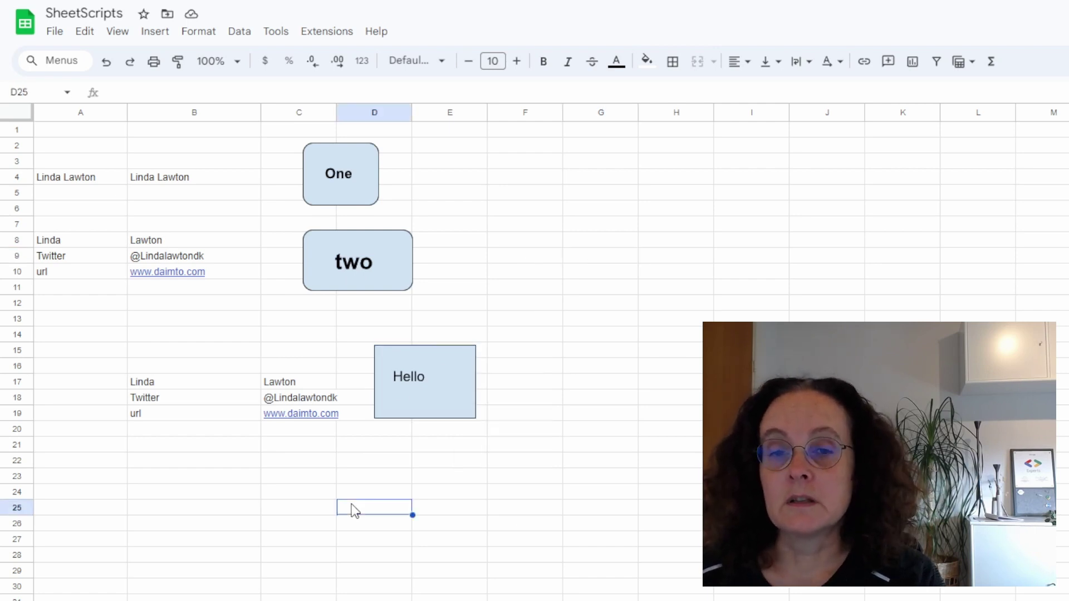